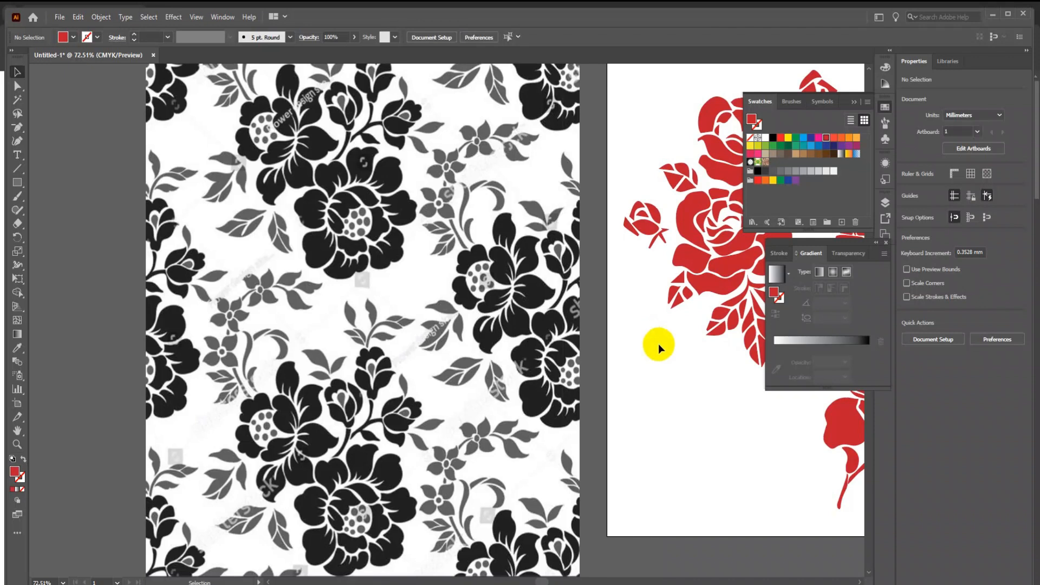
scroll(437, 238, "up", 3)
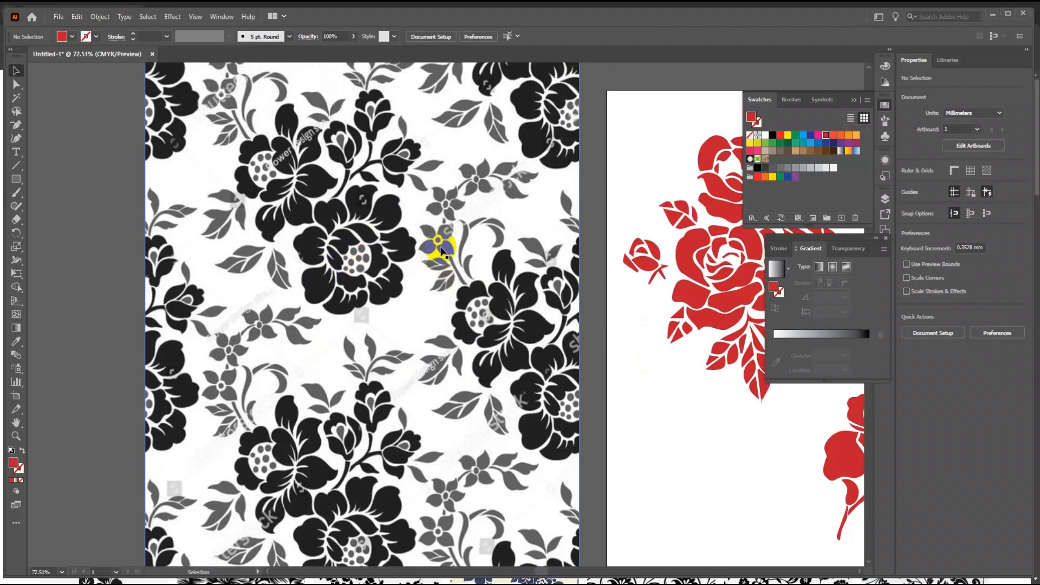
scroll(441, 250, "down", 3)
scroll(441, 251, "down", 3)
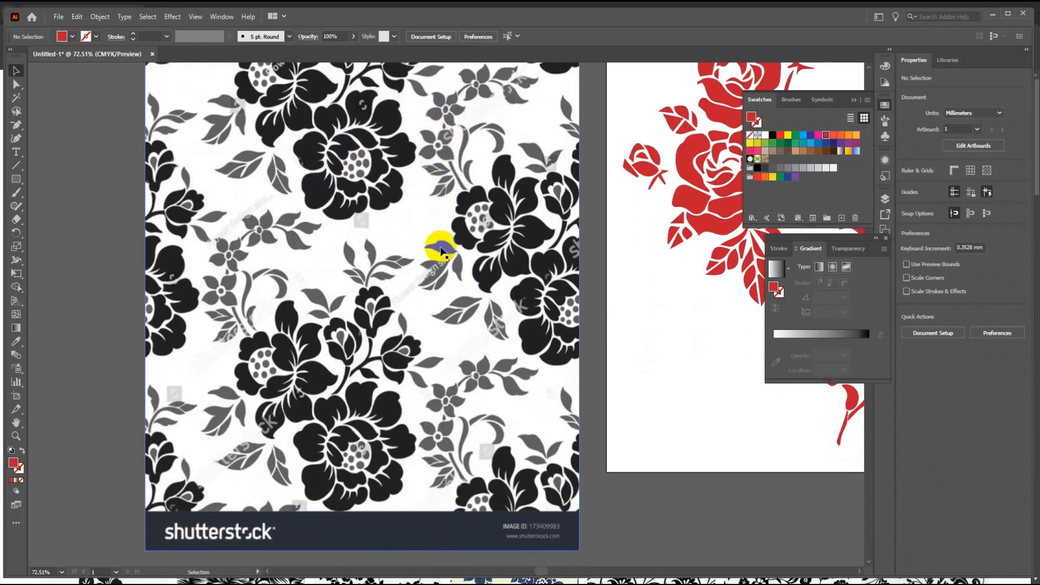
scroll(441, 250, "up", 4)
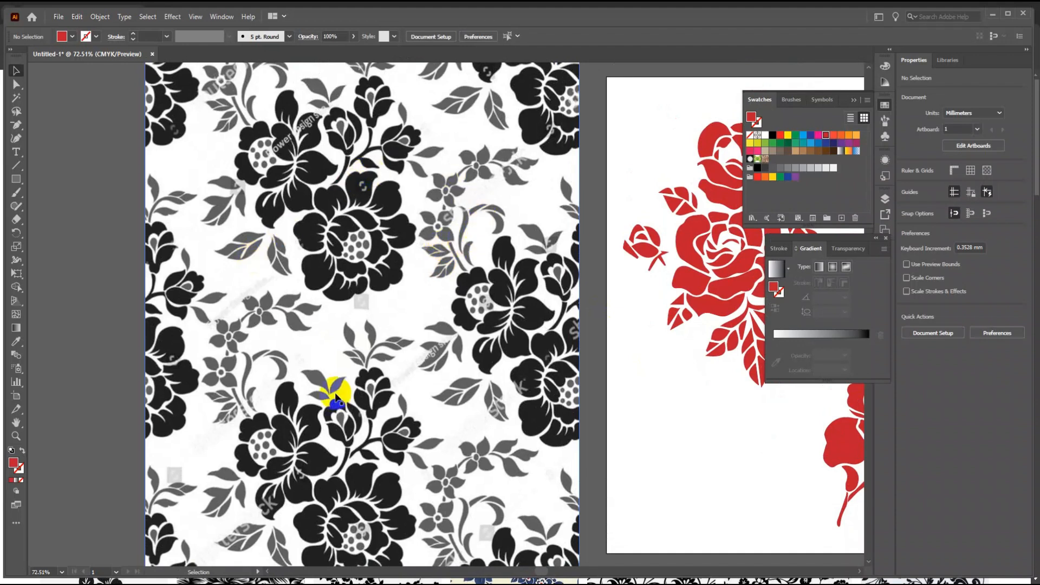
Rearrange the three red rose motifs on the artboard so they sit apart in a loose triangle.
left_click_drag(599, 297, 178, 293)
left_click_drag(315, 245, 313, 218)
left_click_drag(474, 324, 452, 354)
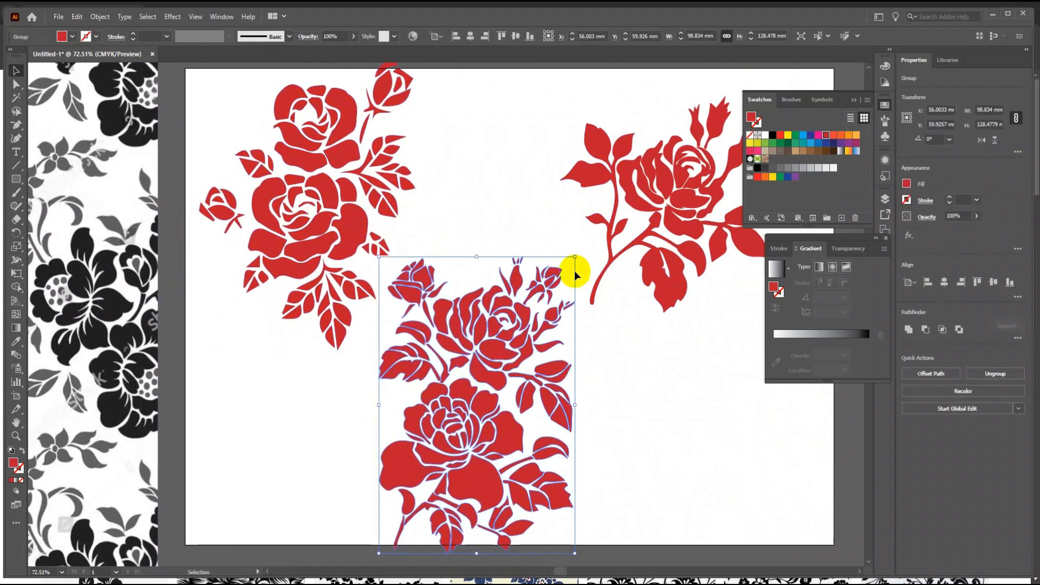
left_click_drag(640, 252, 603, 213)
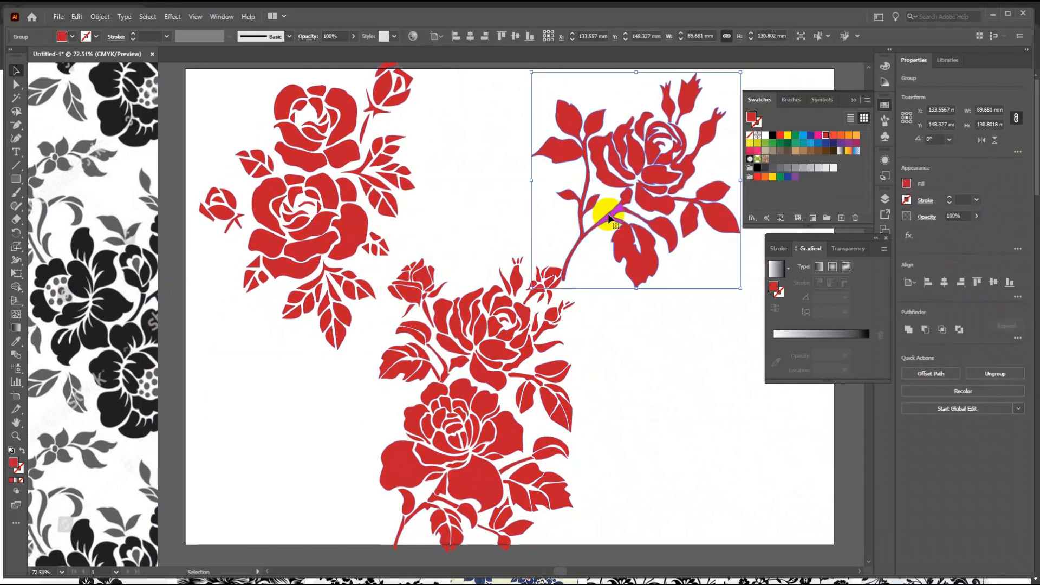
left_click_drag(551, 322, 539, 328)
left_click_drag(619, 254, 649, 265)
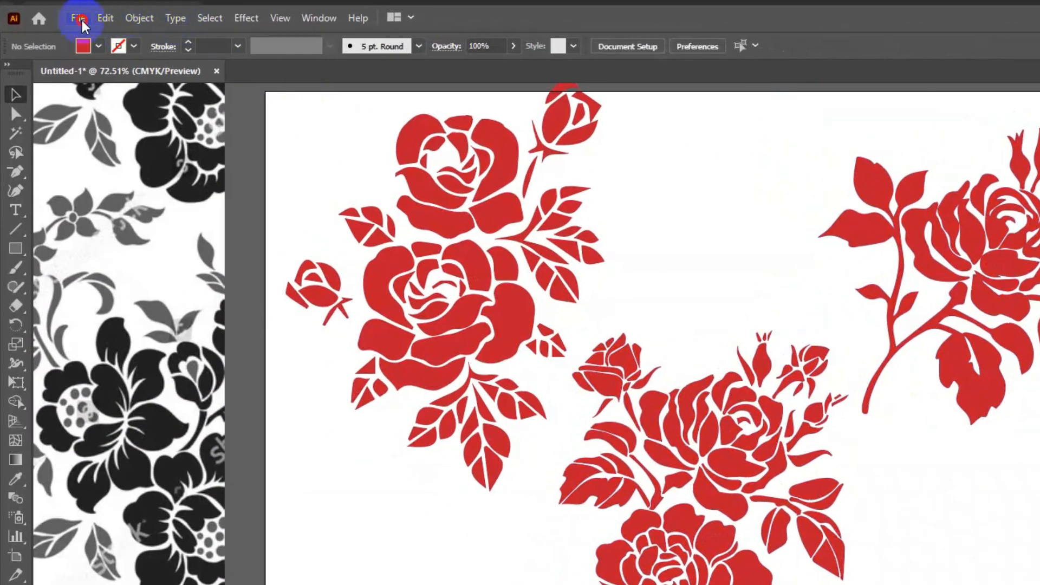
Create a new landscape A4 document of 841.89 x 595.28 pt from the recent presets.
left_click(76, 19)
left_click(116, 38)
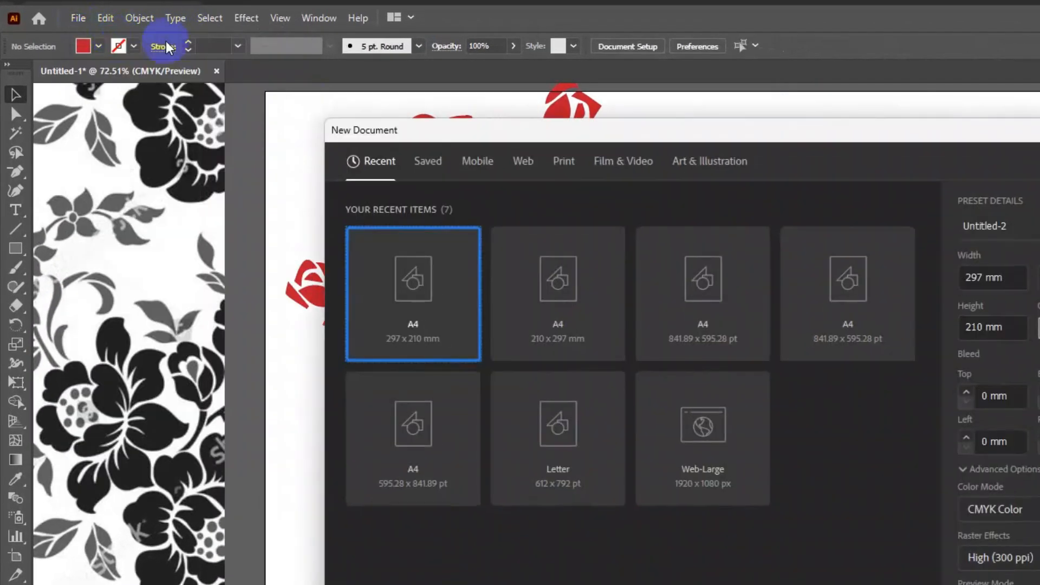
left_click(851, 316)
left_click(734, 464)
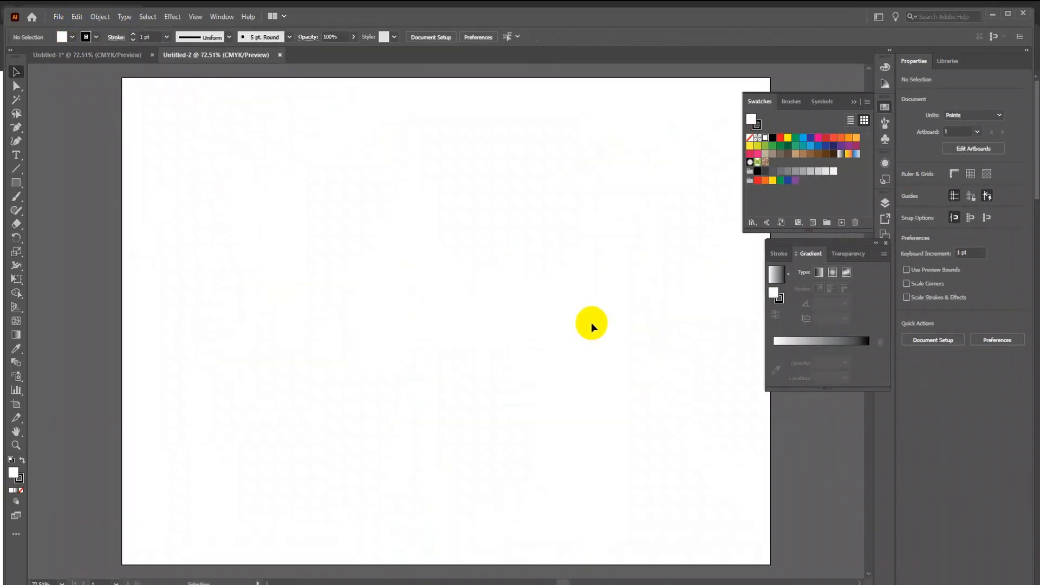
Copy all three rose motifs from Untitled-1 into the new document Untitled-2.
left_click(132, 57)
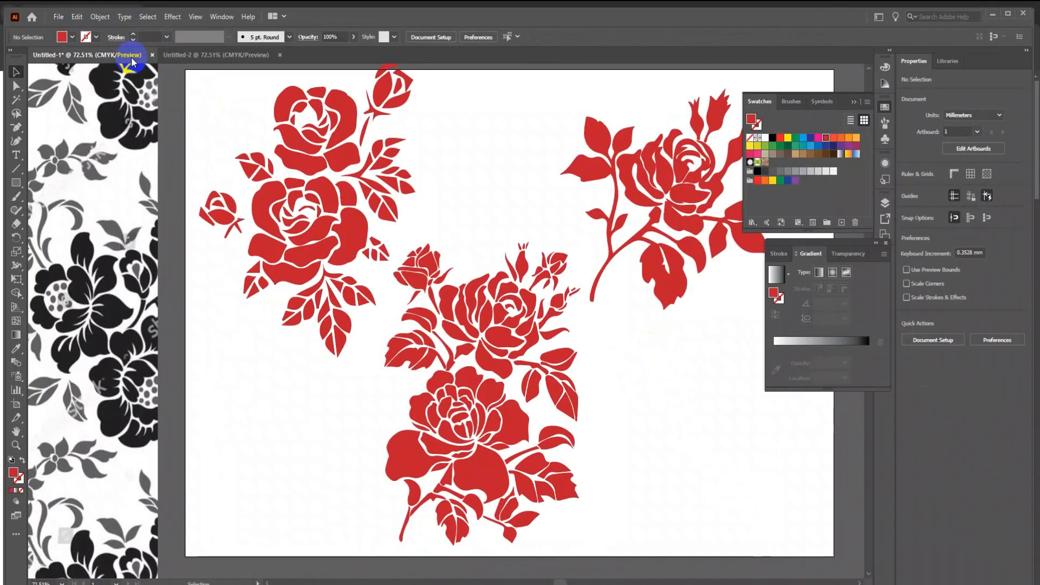
left_click(334, 195)
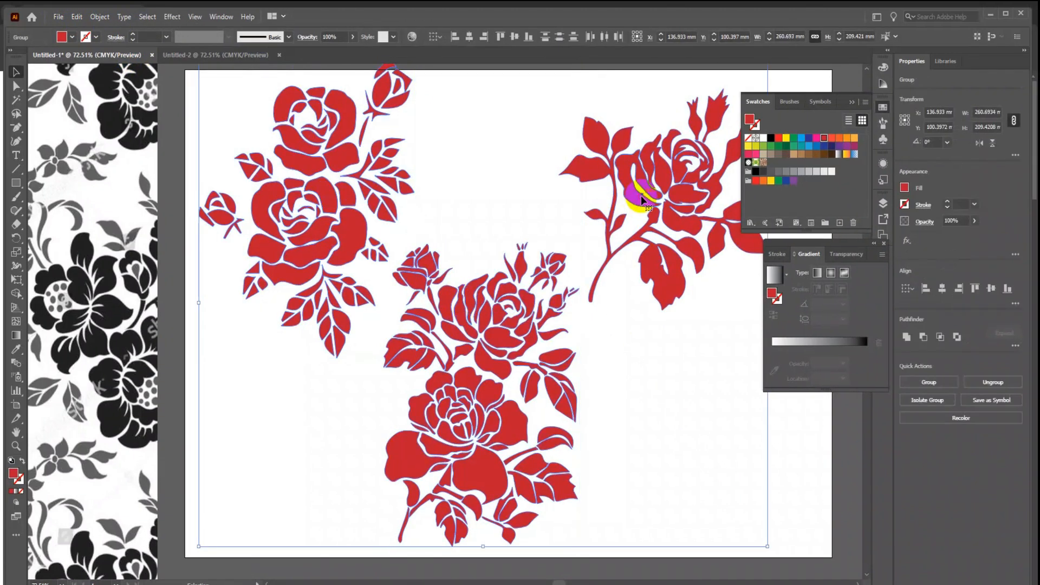
left_click(235, 57)
key("ctrl+v")
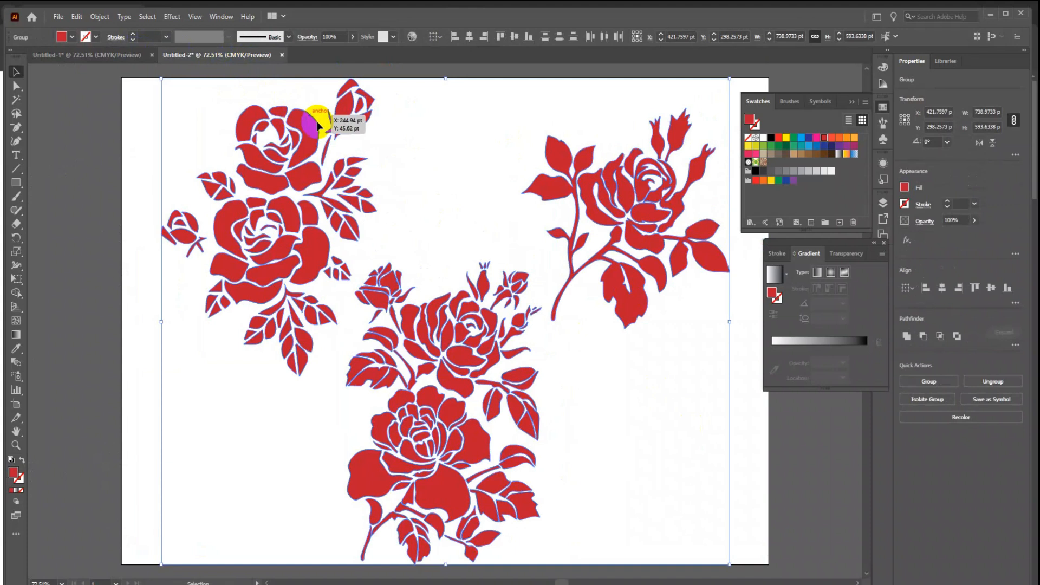
Lower the central double-rose motif, then scale all three motifs together to about 481 x 414 pt within the artboard.
left_click(480, 213)
left_click(464, 328)
left_click_drag(465, 328, 469, 355)
left_click(331, 230)
left_click(355, 224)
left_click_drag(189, 175, 724, 577)
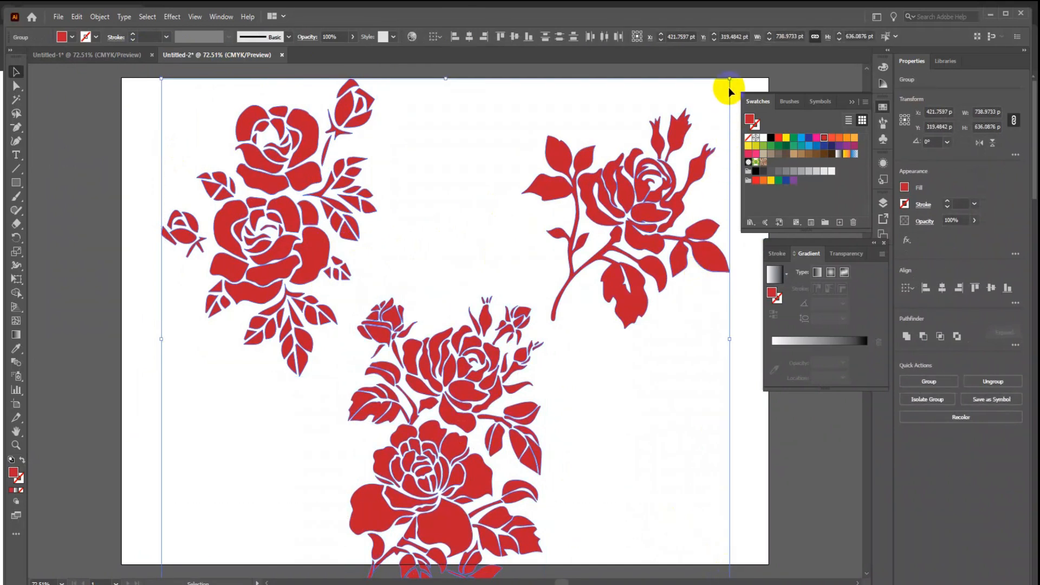
left_click_drag(729, 80, 541, 260)
left_click_drag(487, 337, 552, 225)
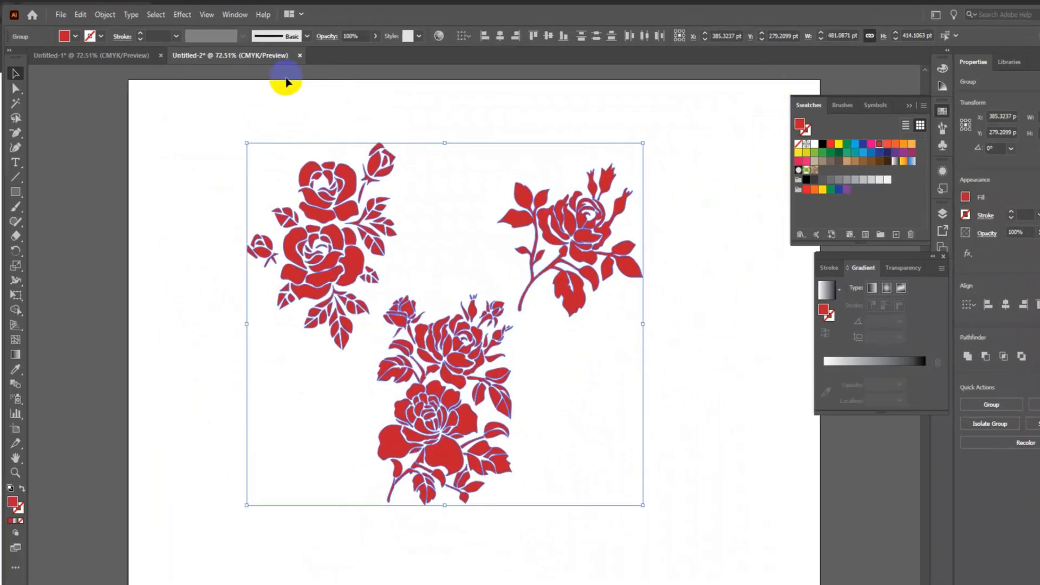
Make a new pattern from the three selected rose motifs and dismiss the notice.
left_click(136, 7)
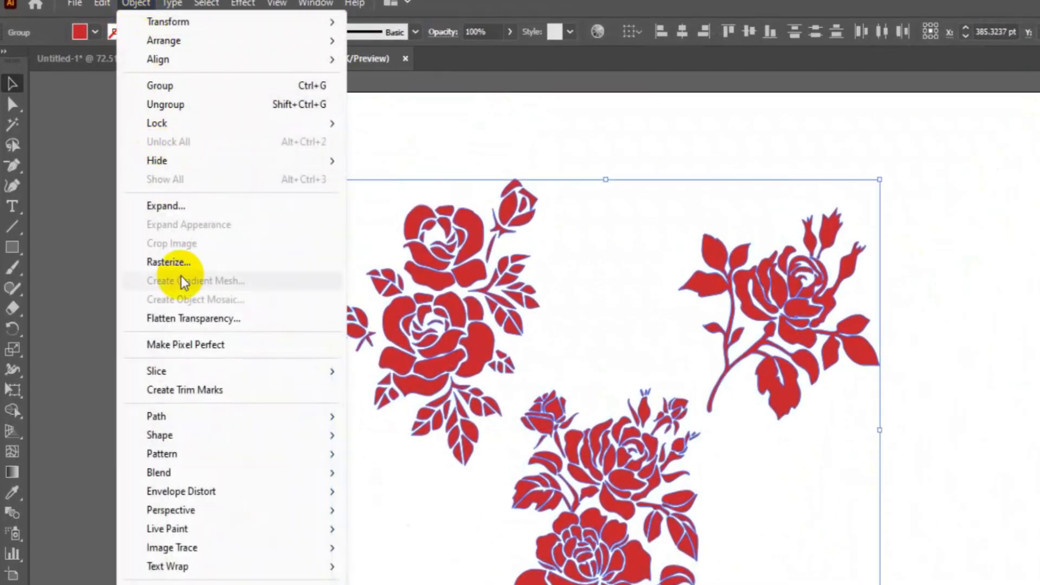
mouse_move(226, 455)
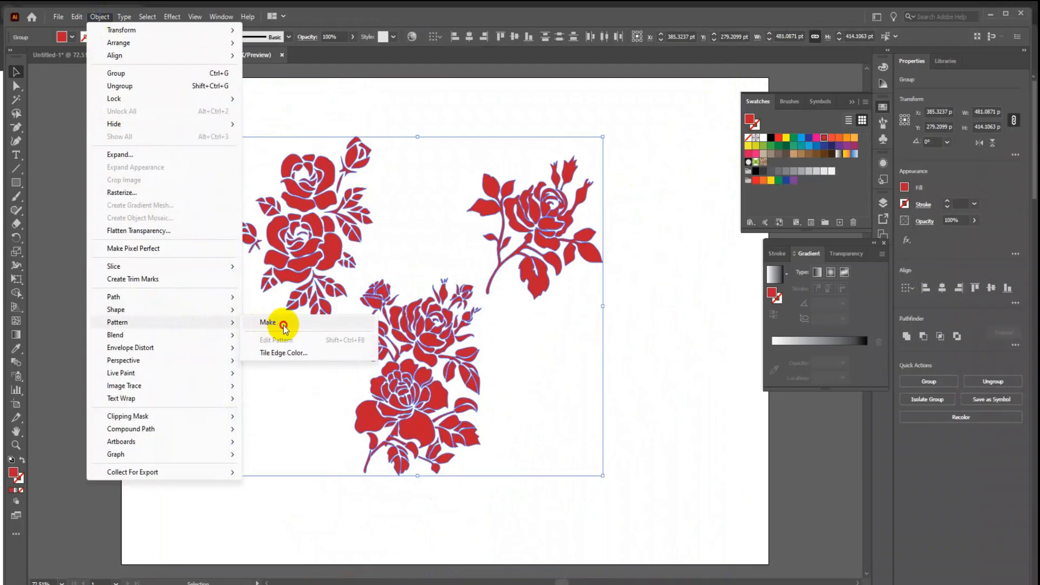
left_click(410, 461)
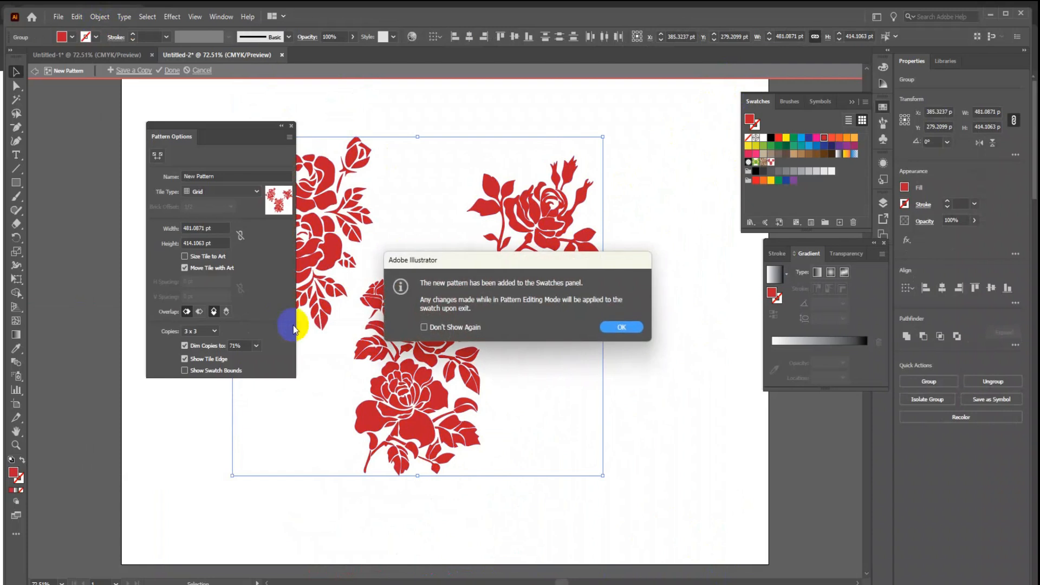
left_click(614, 328)
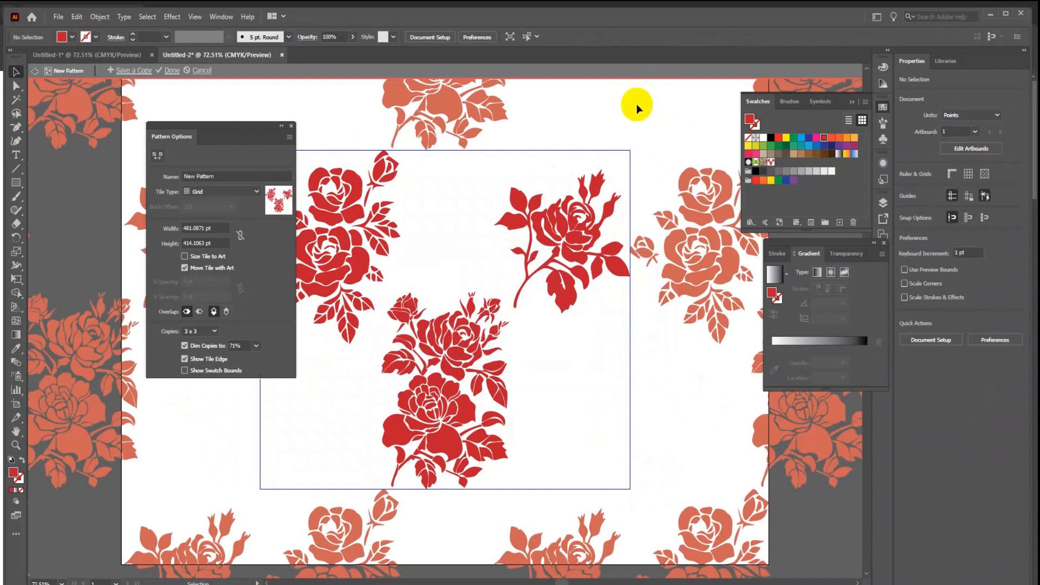
Duplicate the lower double-rose motif across the tile's right edge and rotate the copy to about 220°.
left_click(470, 353)
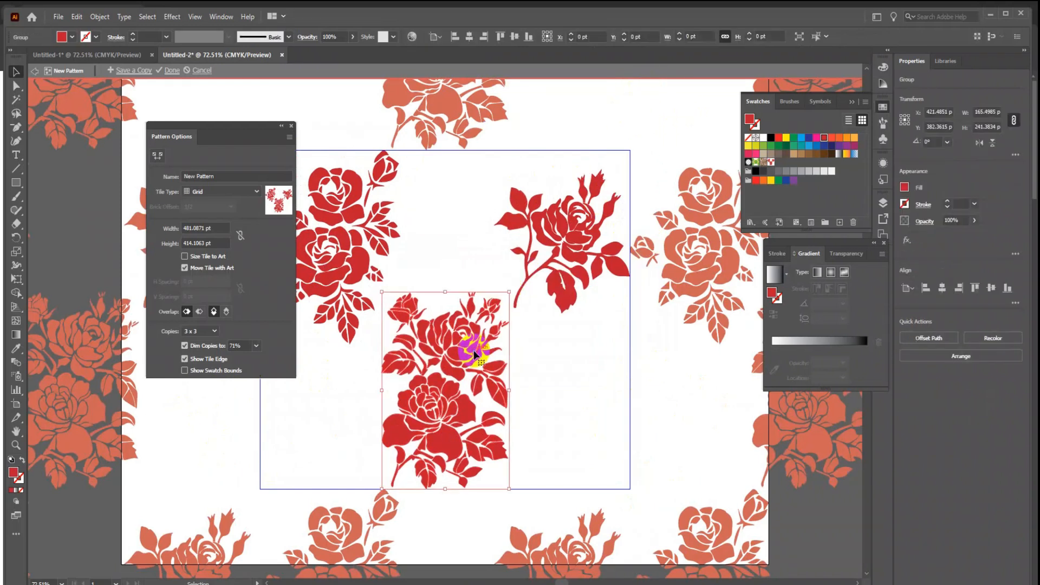
left_click_drag(479, 362, 637, 383)
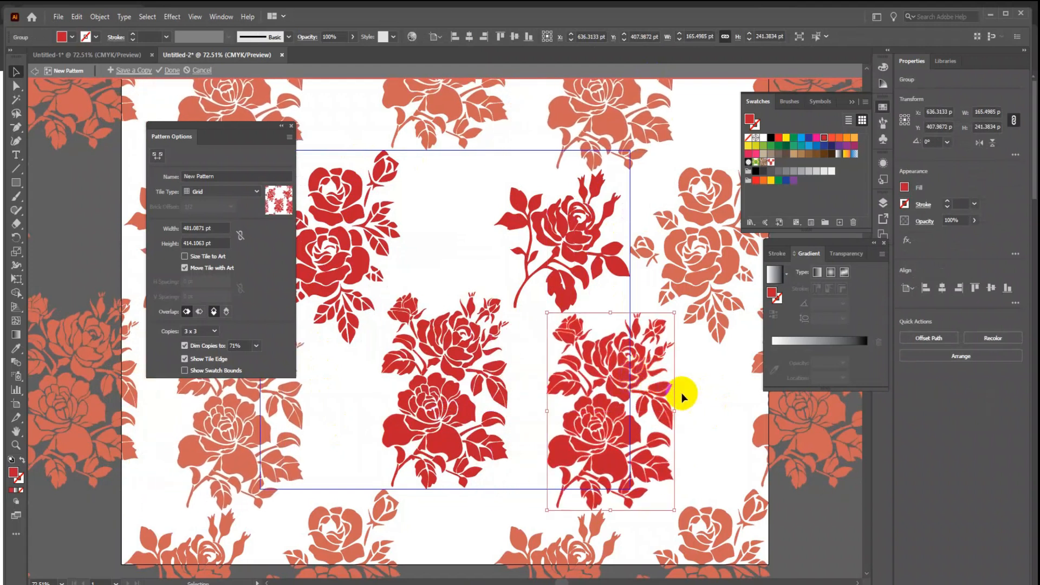
left_click_drag(679, 412, 562, 455)
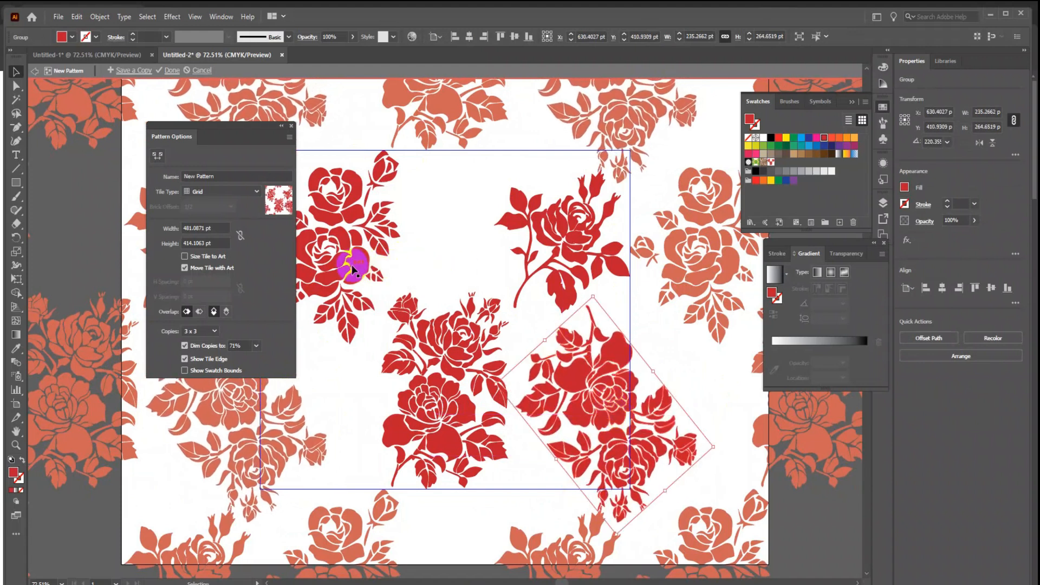
Move the left double-rose motif down the tile to about X 258 pt, Y 298 pt.
key("space")
left_click_drag(418, 273, 537, 284)
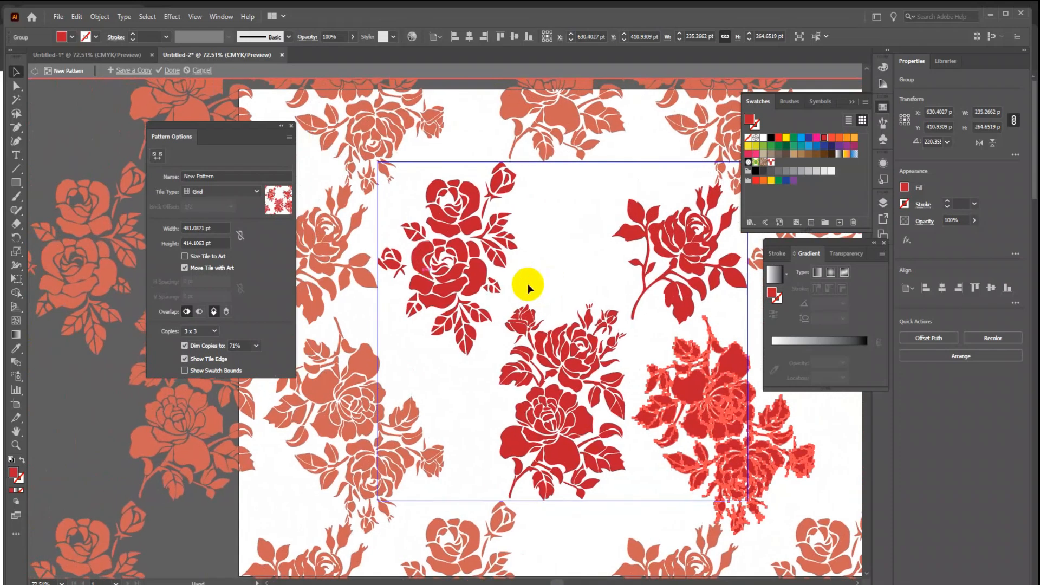
left_click_drag(453, 296, 443, 360)
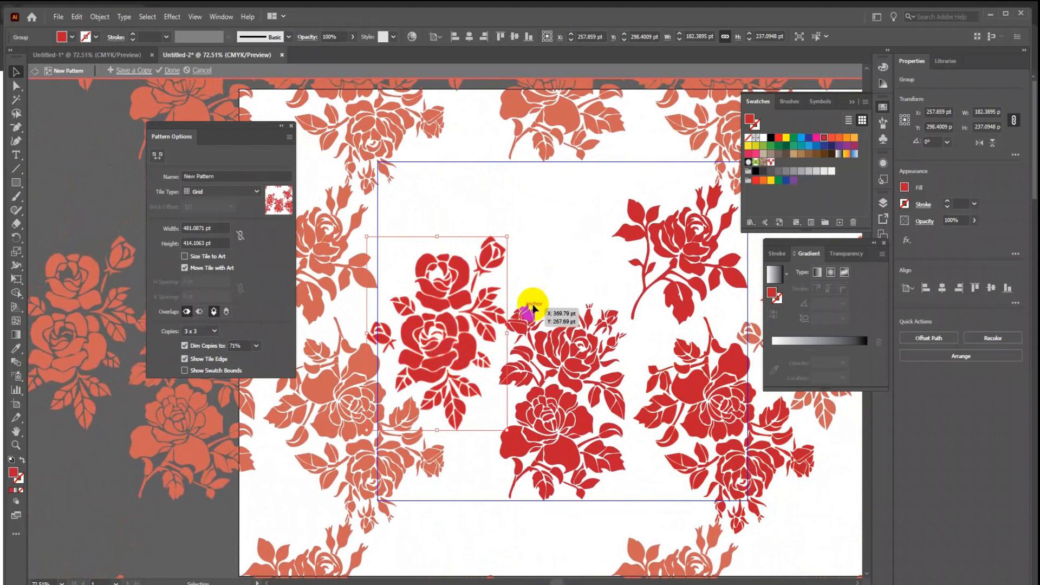
Duplicate the single-rose spray to the left, reflect the copy across the vertical axis, and place it at about X 435 pt, Y 189 pt.
left_click_drag(686, 270, 566, 238)
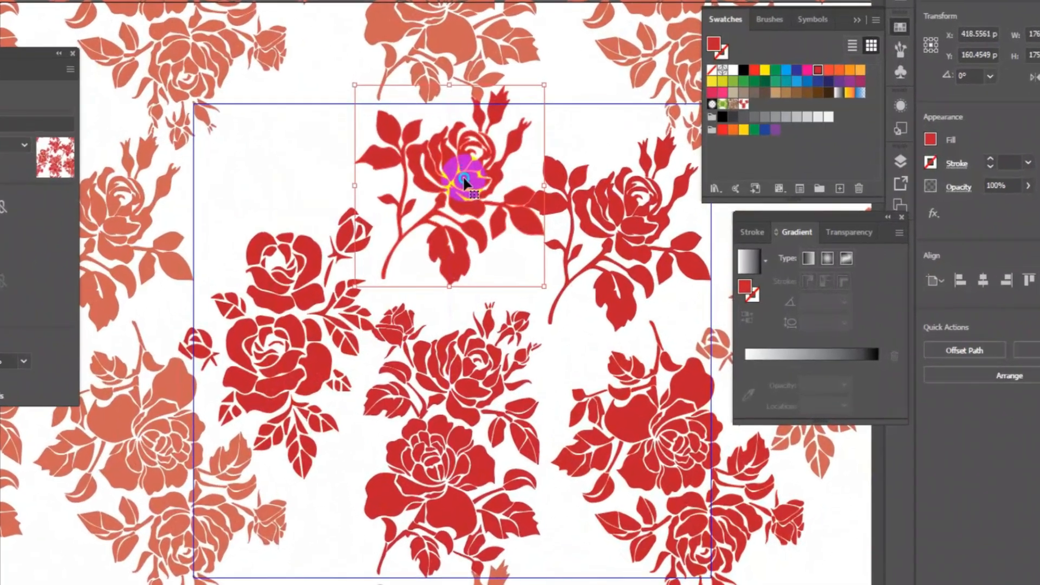
right_click(570, 214)
mouse_move(547, 425)
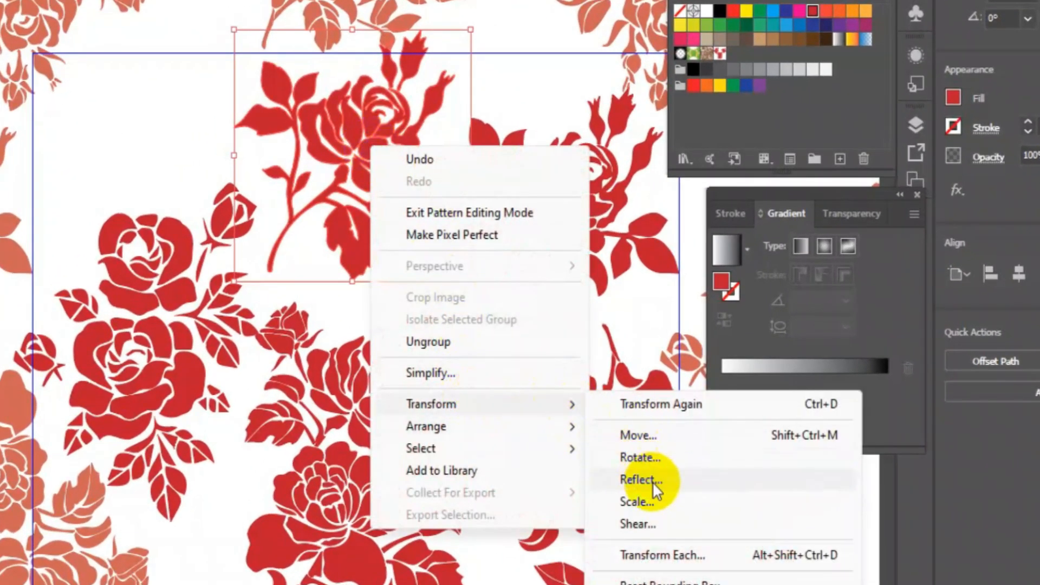
left_click(652, 482)
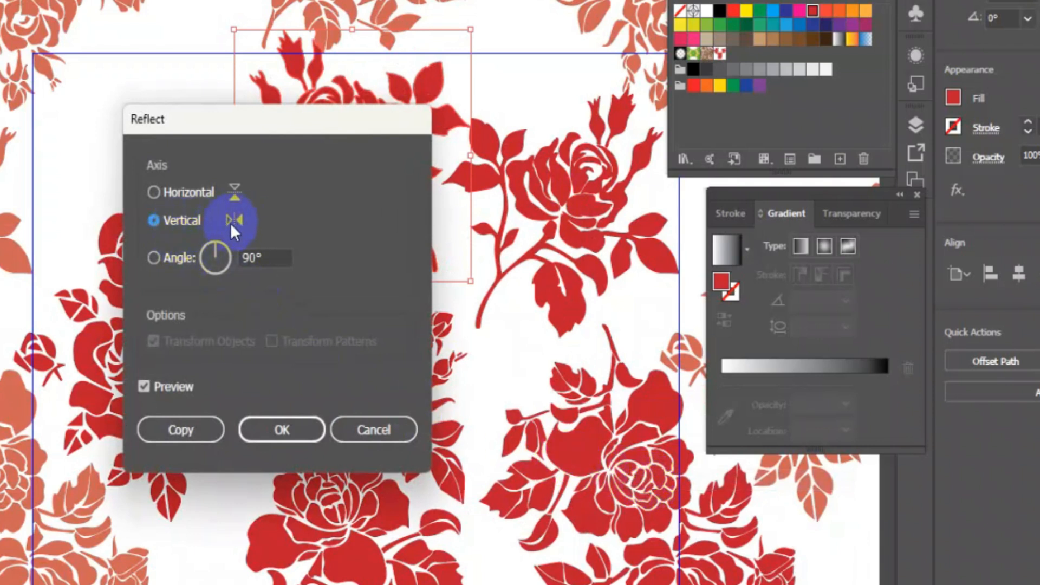
left_click(286, 427)
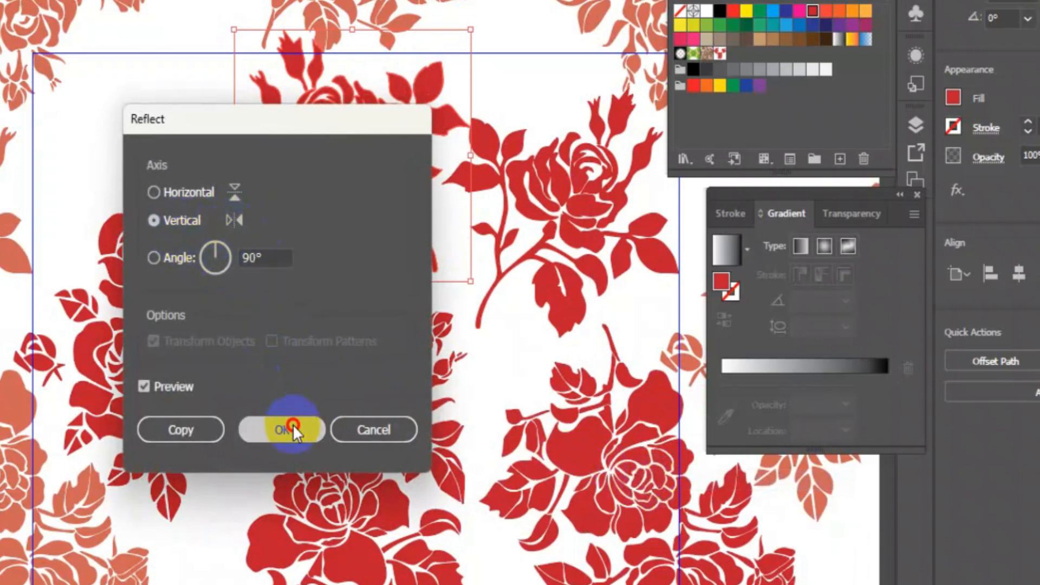
left_click_drag(349, 173, 374, 231)
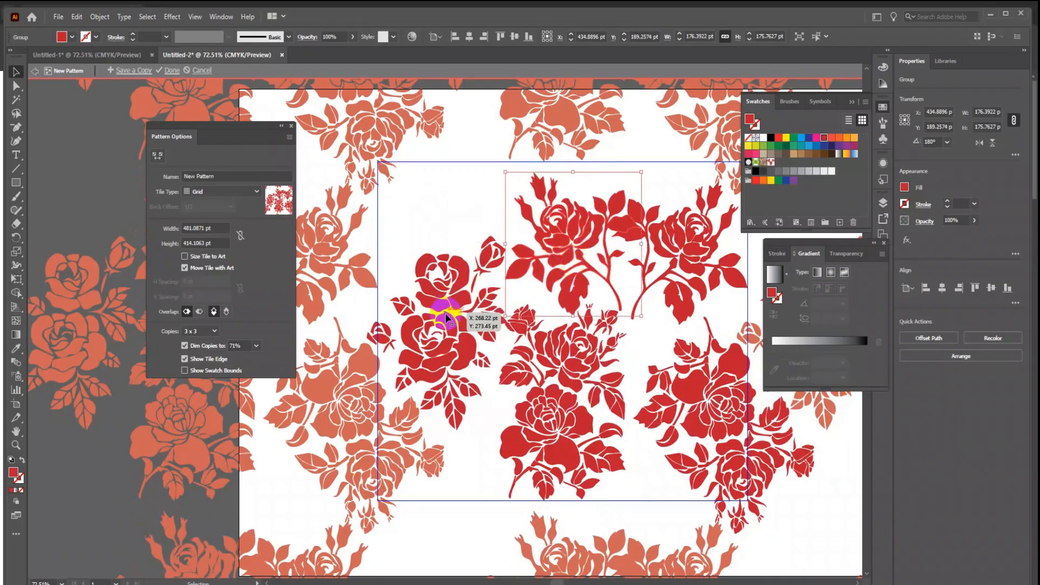
Nudge the left double-rose motif to about X 268 pt, Y 309 pt and duplicate it above, over the tile's upper edge.
left_click_drag(445, 319, 452, 325)
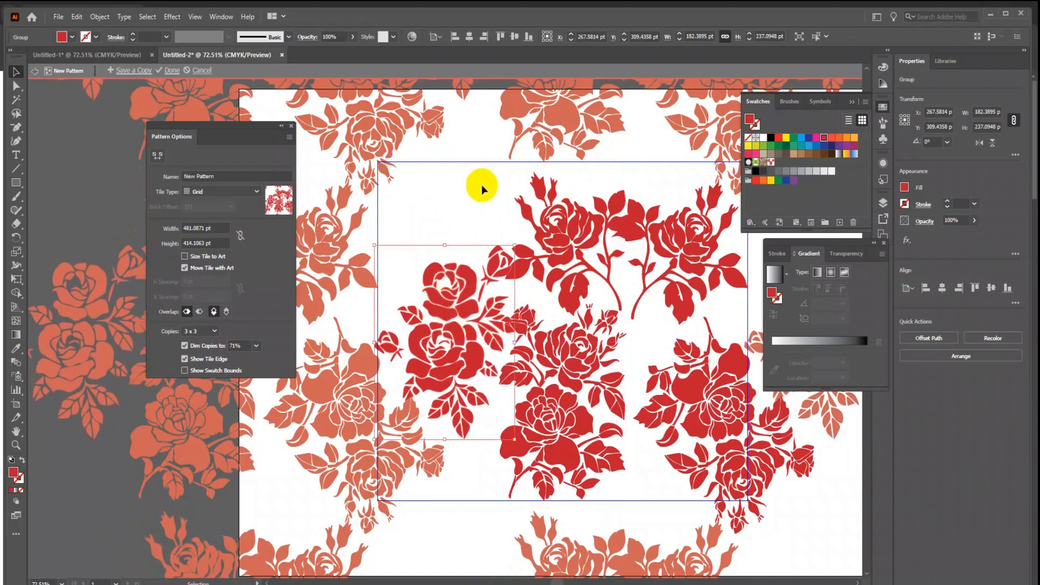
left_click_drag(458, 279, 466, 147)
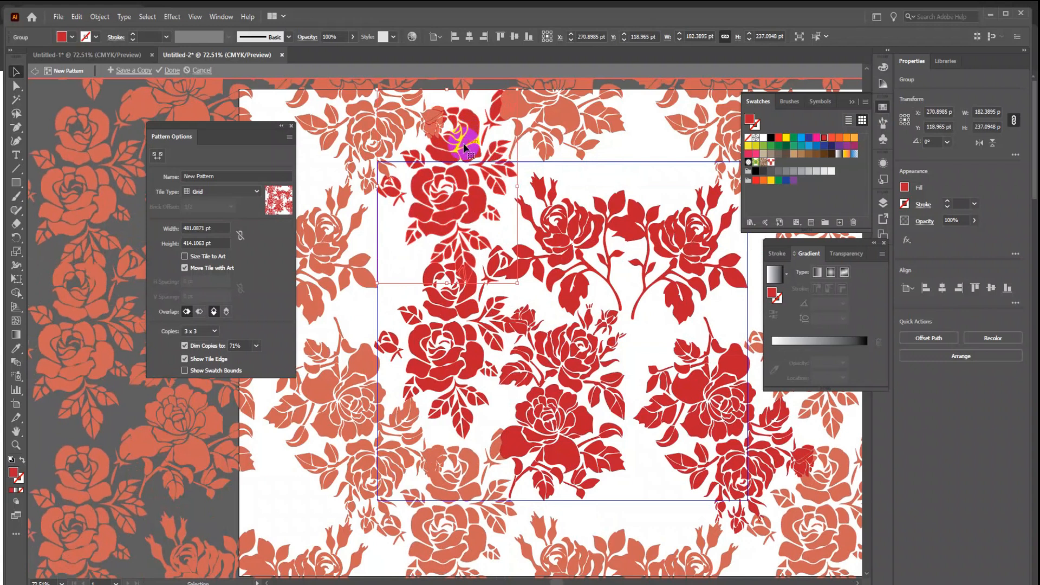
Reflect the upper double-rose copy across the vertical axis and fit it into the gap at about 145 x 189 pt.
right_click(467, 149)
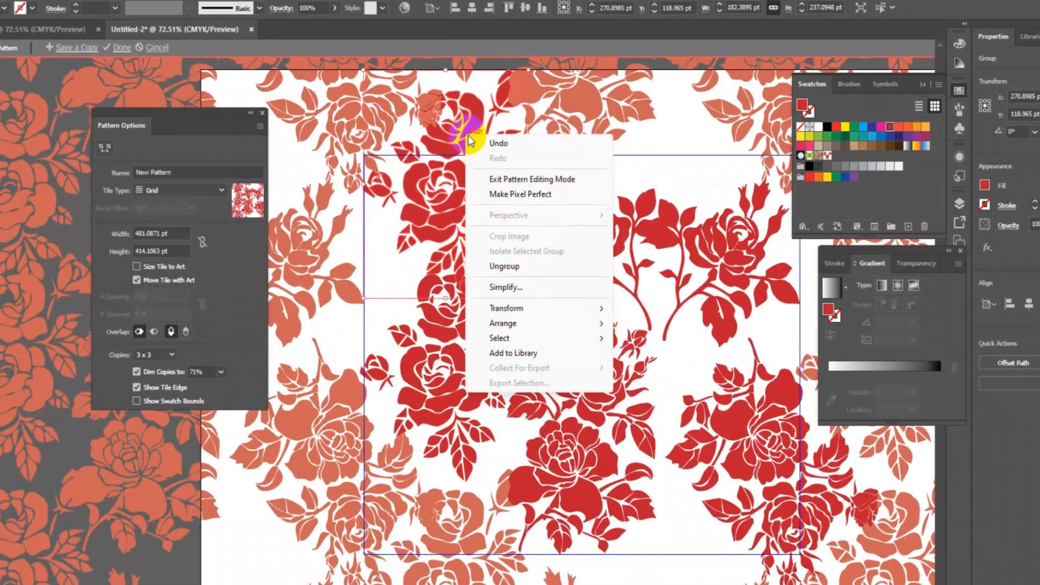
mouse_move(583, 307)
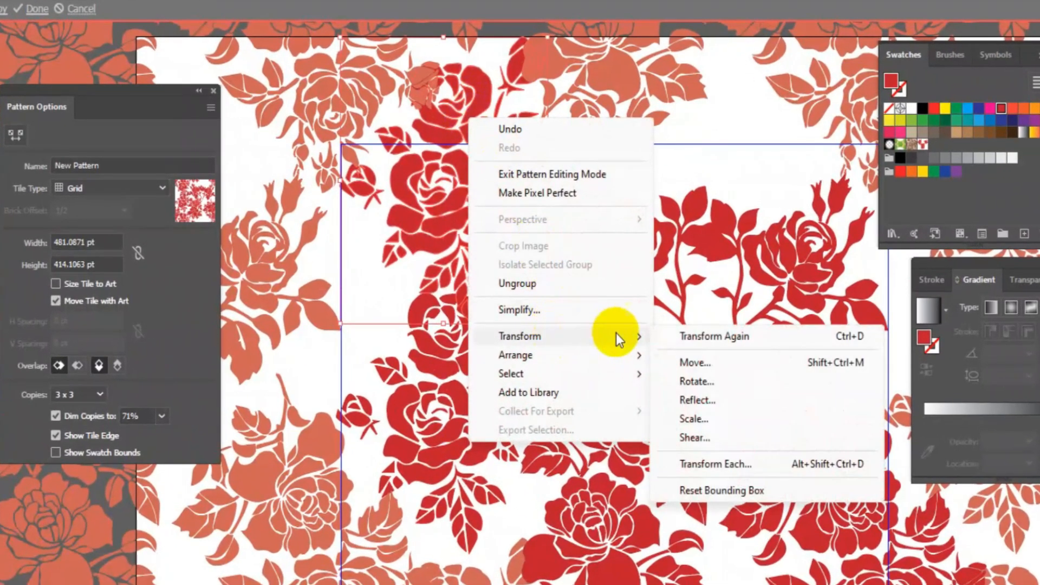
left_click(698, 400)
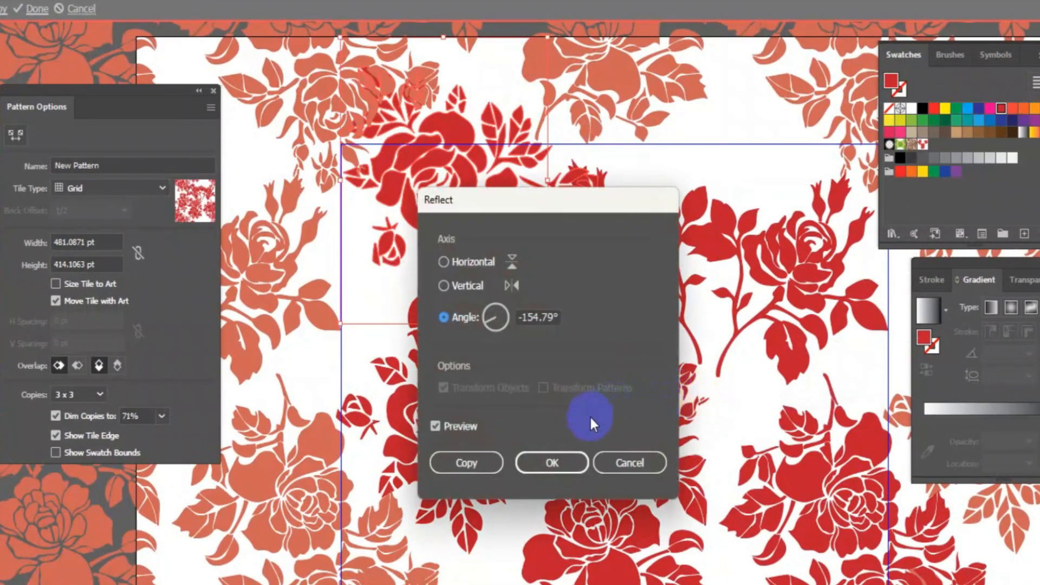
left_click(467, 293)
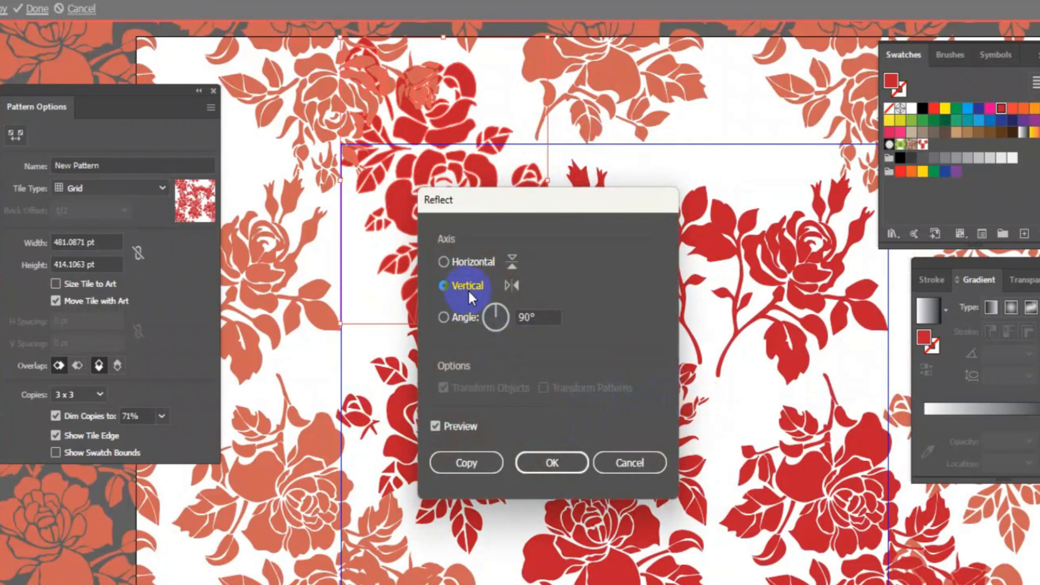
left_click(560, 461)
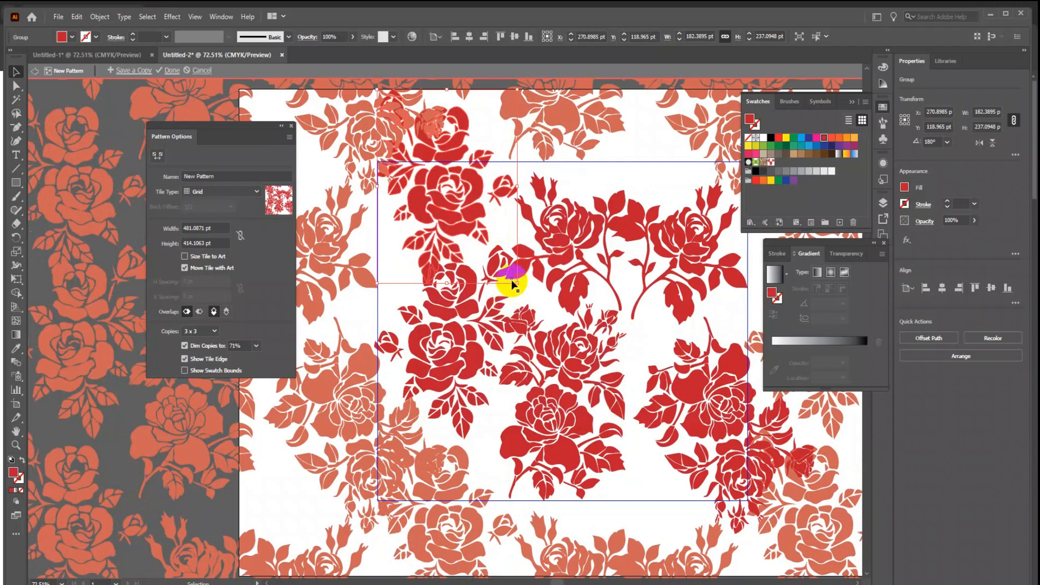
left_click_drag(518, 283, 489, 259)
left_click_drag(446, 192, 458, 216)
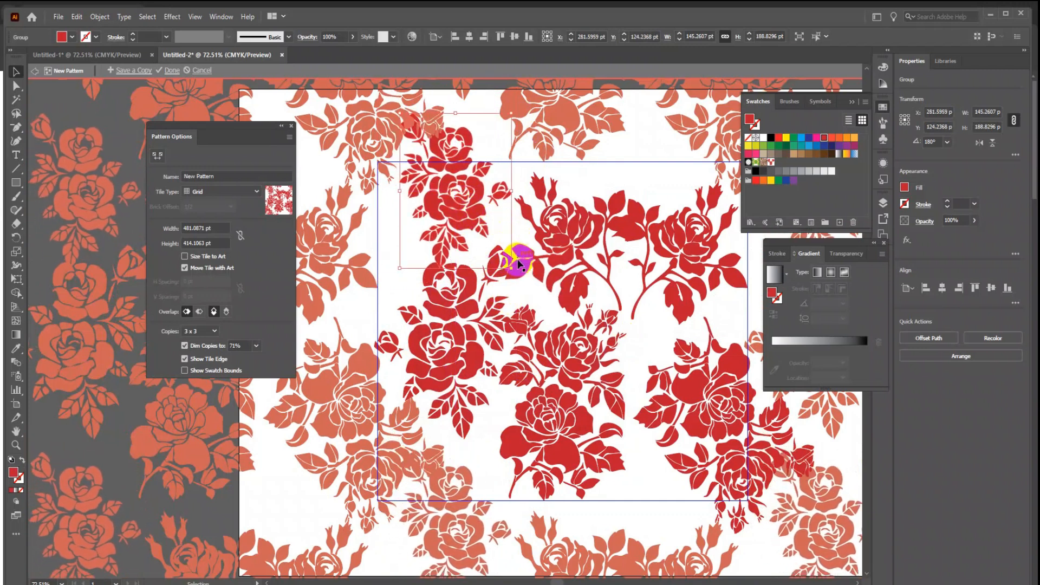
Rotate the upper double-rose copy to about 119° and place it over the tile's upper-left corner at about X 258 pt, Y 127 pt.
left_click_drag(516, 274, 466, 277)
left_click_drag(475, 189, 450, 213)
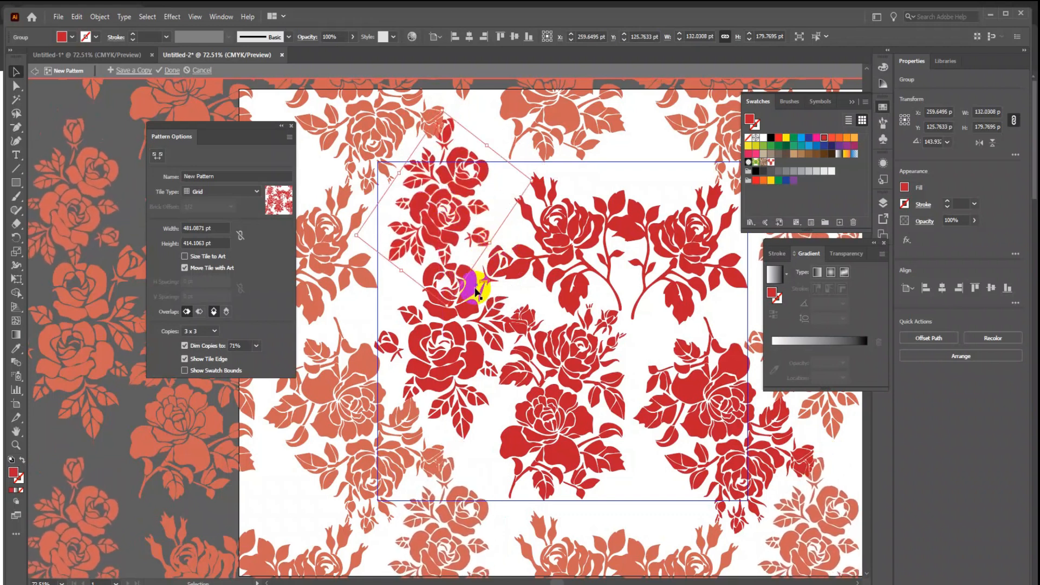
left_click_drag(443, 313, 408, 305)
mouse_move(480, 118)
left_mouse_down()
mouse_move(478, 99)
mouse_move(487, 103)
left_mouse_up()
left_click_drag(454, 210, 493, 208)
left_click(622, 174)
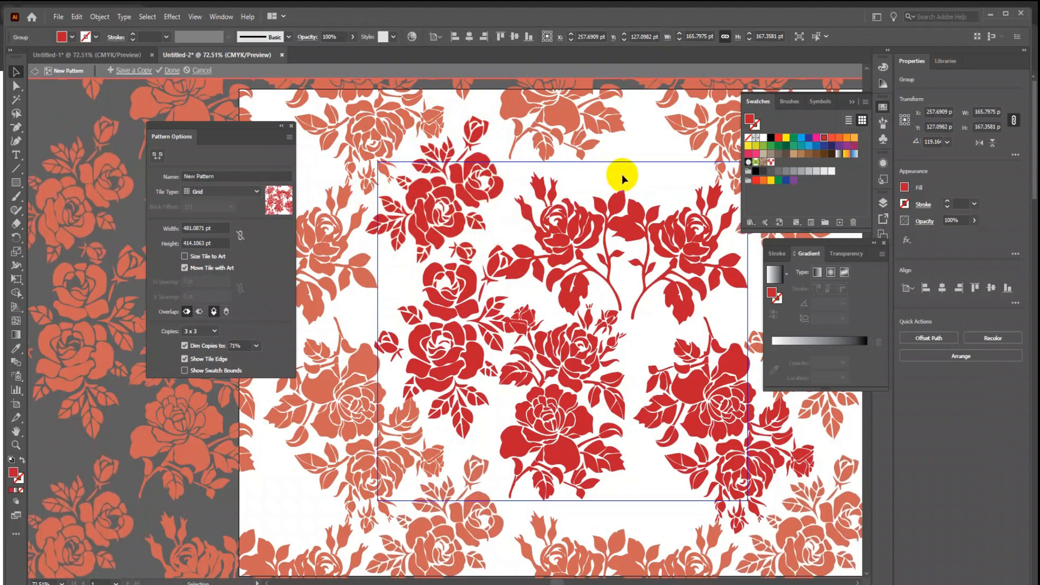
Move the right single-rose spray down and away from the left one, and nudge the left spray slightly up.
left_click_drag(631, 201, 549, 239)
left_click_drag(486, 217, 493, 207)
left_click_drag(586, 245, 590, 249)
left_click(583, 180)
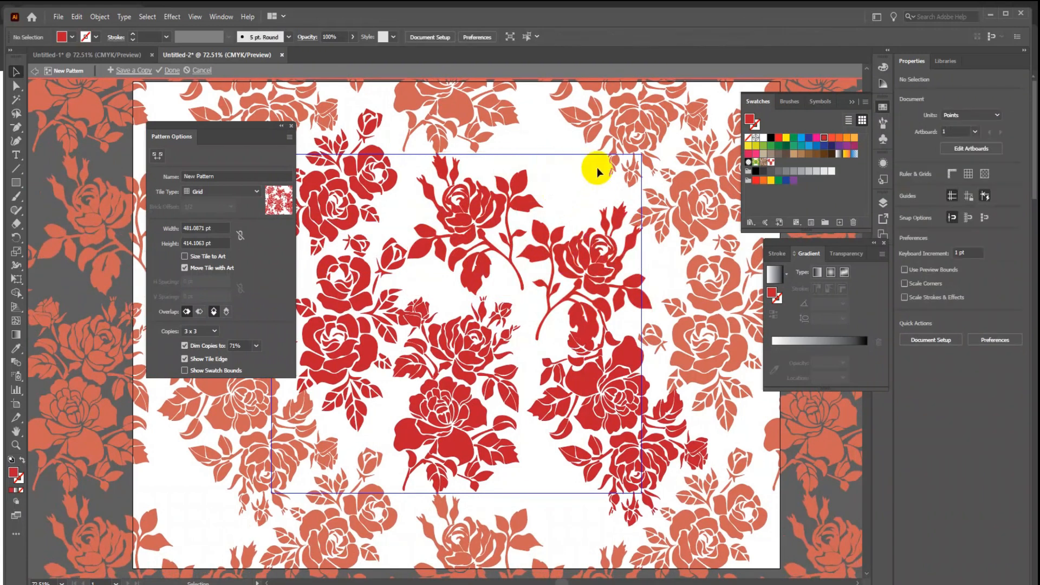
scroll(560, 188, "down", 1)
scroll(560, 187, "up", 2)
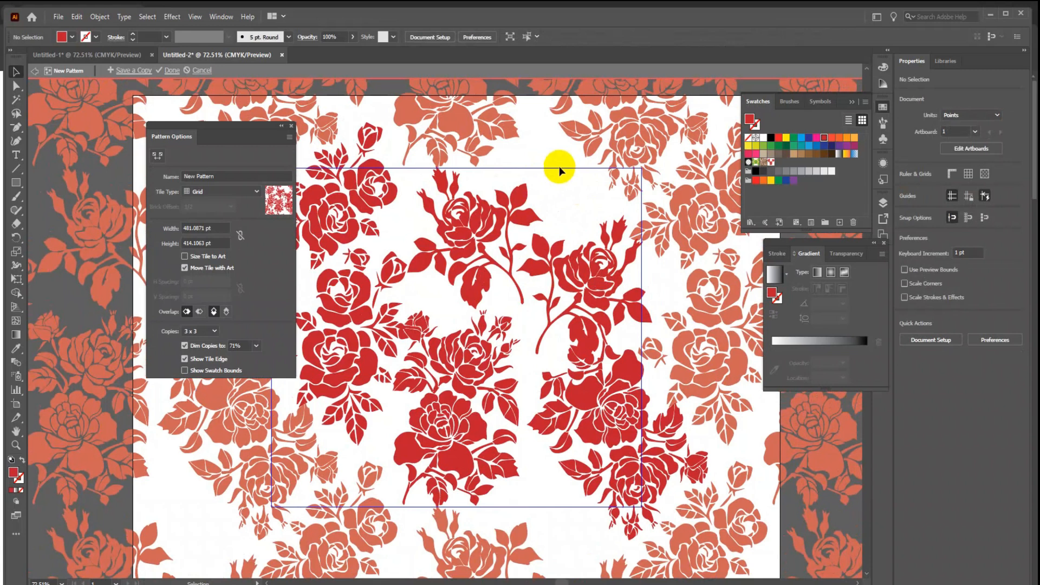
Switch to the Untitled-1 document, lasso only the upper rose of the double-rose motif, and copy it.
left_click(130, 55)
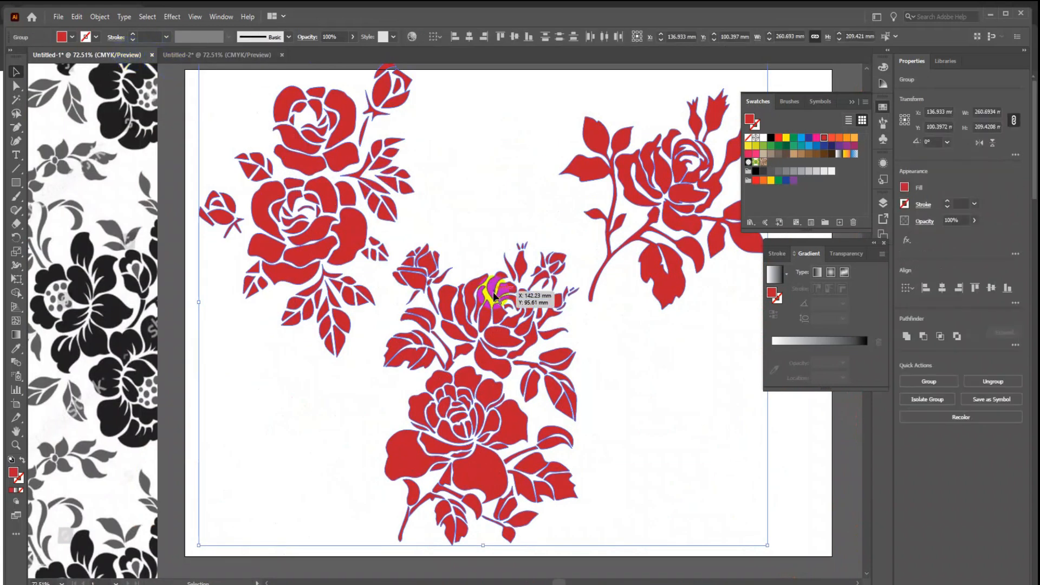
scroll(493, 292, "up", 3)
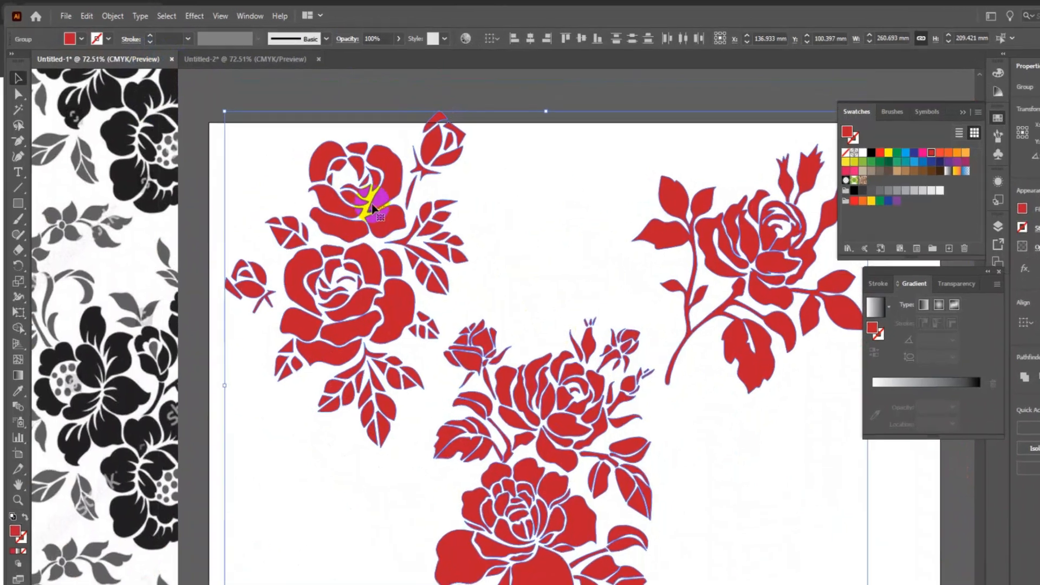
left_click(385, 130)
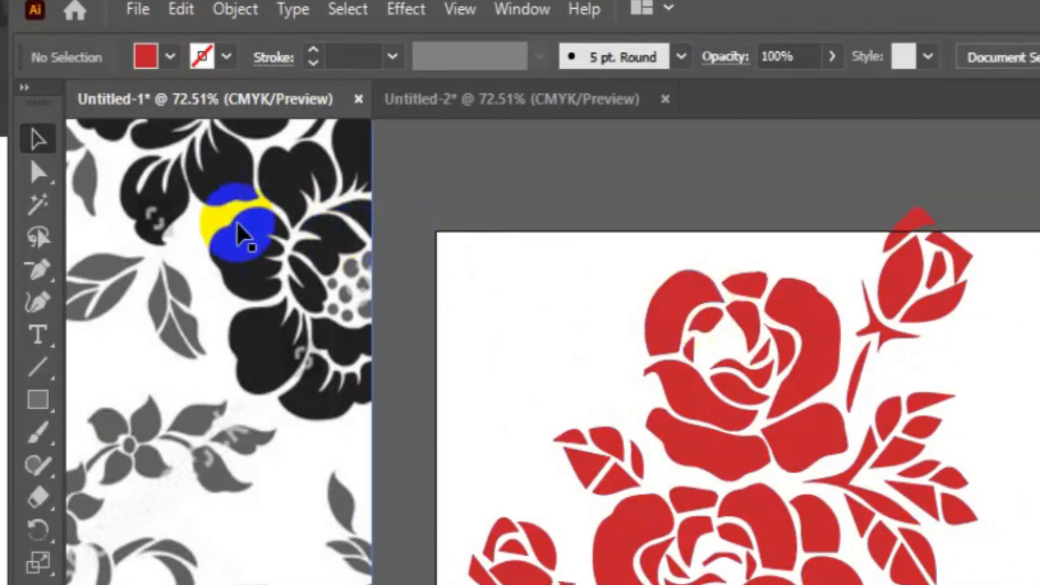
left_click(38, 237)
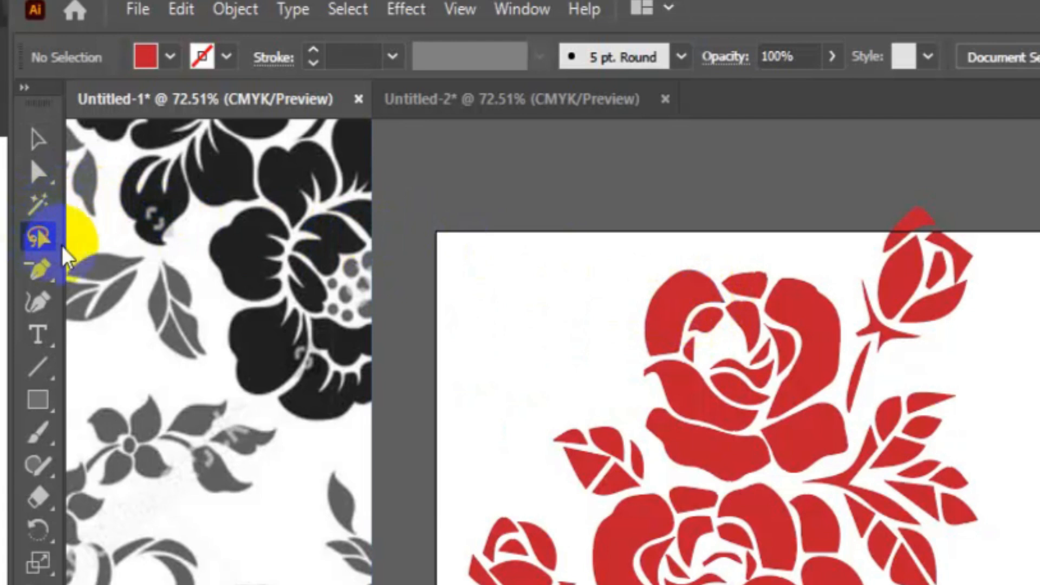
mouse_move(669, 236)
left_mouse_down()
mouse_move(614, 276)
mouse_move(591, 353)
mouse_move(658, 453)
mouse_move(729, 486)
left_mouse_up()
mouse_move(753, 482)
left_mouse_down()
mouse_move(803, 480)
mouse_move(854, 442)
mouse_move(842, 401)
mouse_move(855, 317)
mouse_move(848, 272)
mouse_move(786, 244)
mouse_move(668, 242)
left_mouse_up()
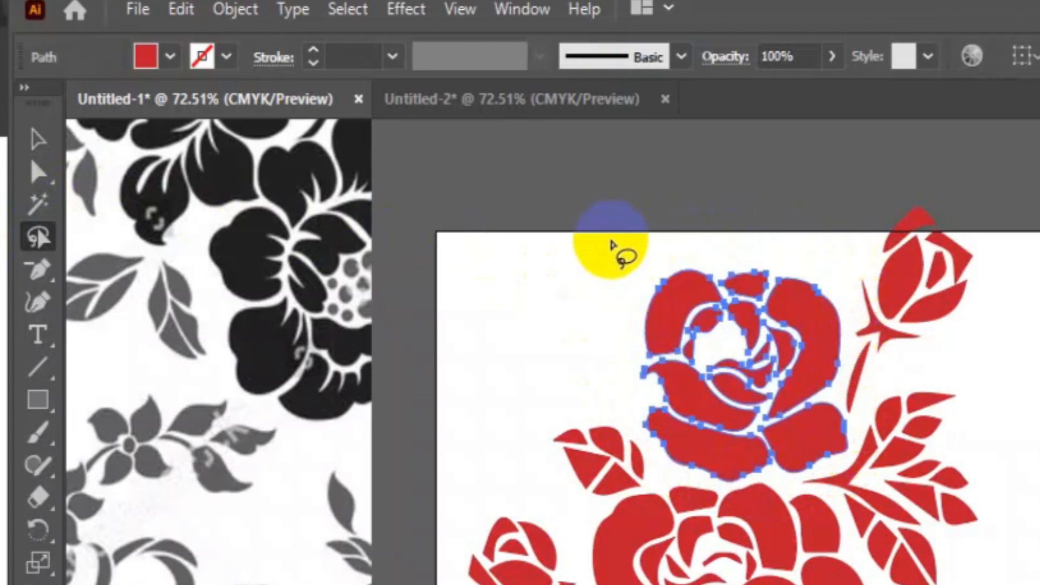
left_click(183, 17)
left_click(279, 156)
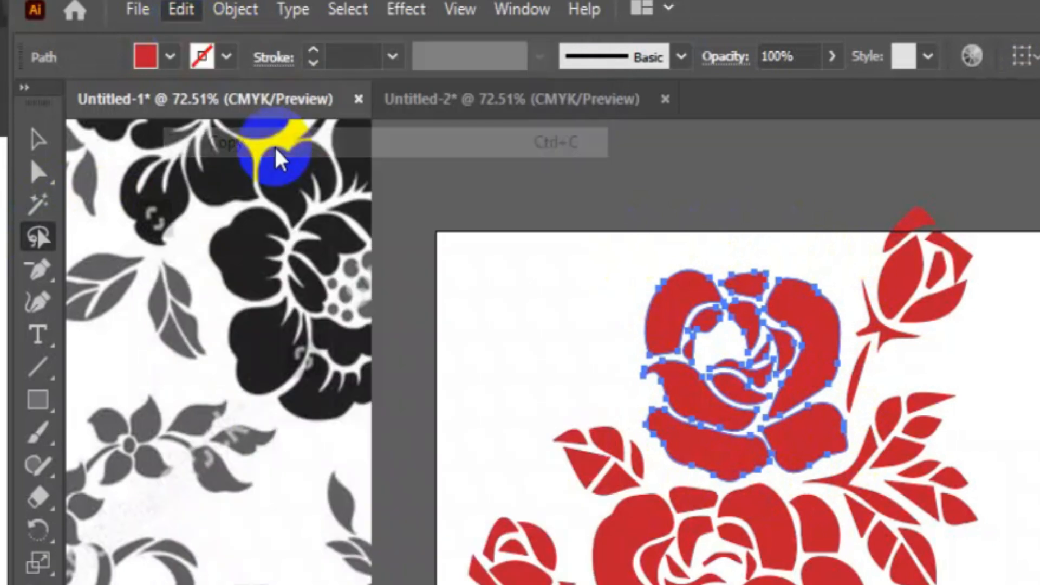
Return to the pattern in Untitled-2 and paste the copied rose.
left_click(451, 108)
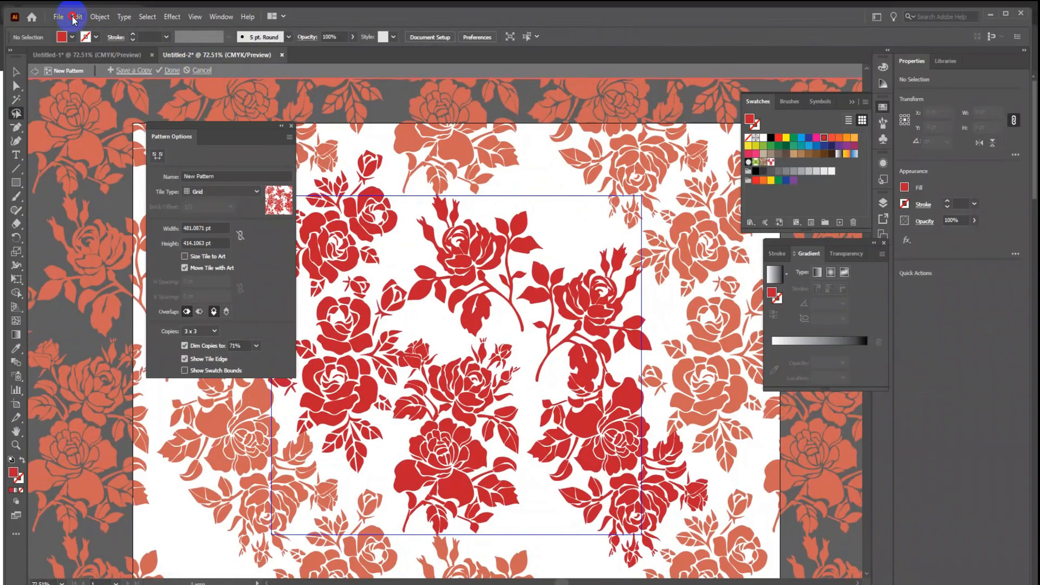
left_click(75, 18)
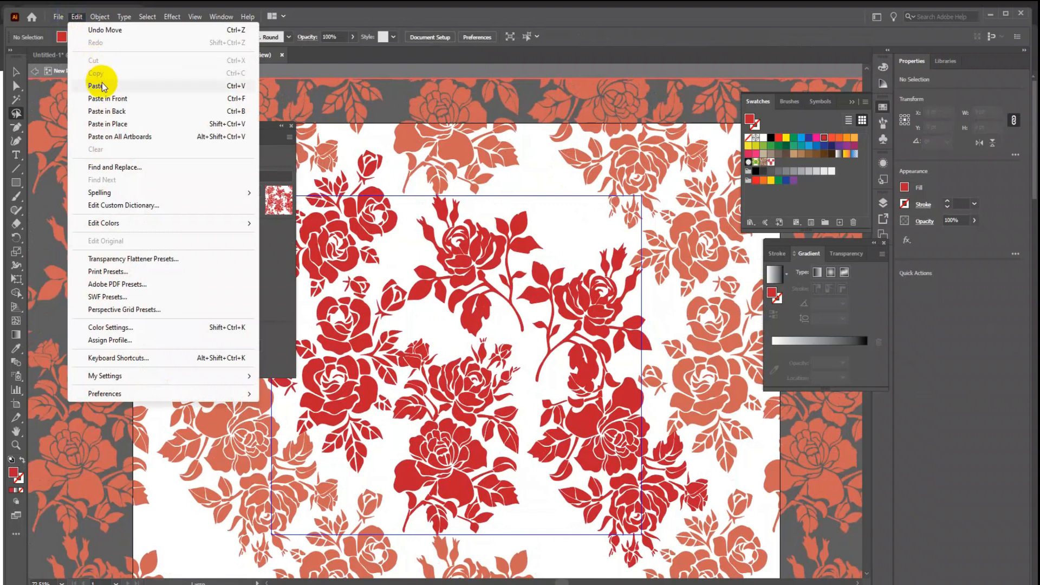
left_click(98, 76)
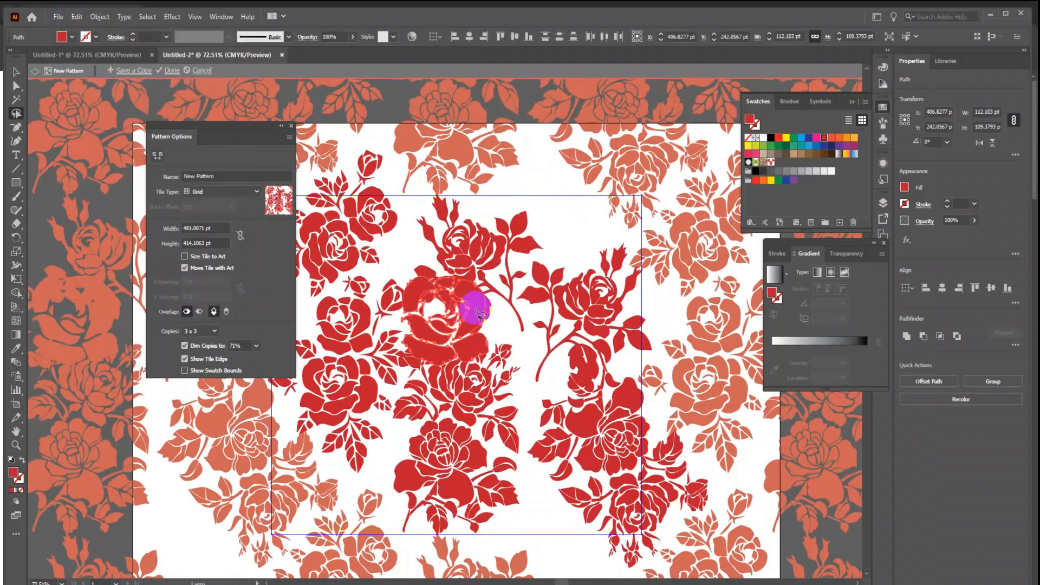
Group the pasted rose's paths and place two reduced copies of it, one rotated, in the gap above the right single-rose spray.
left_click(16, 74)
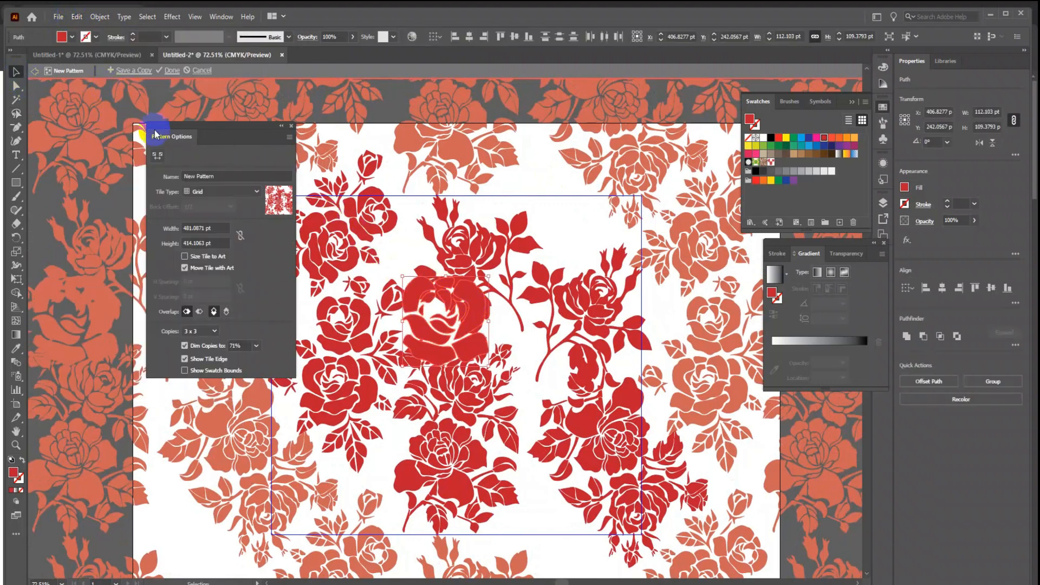
right_click(480, 307)
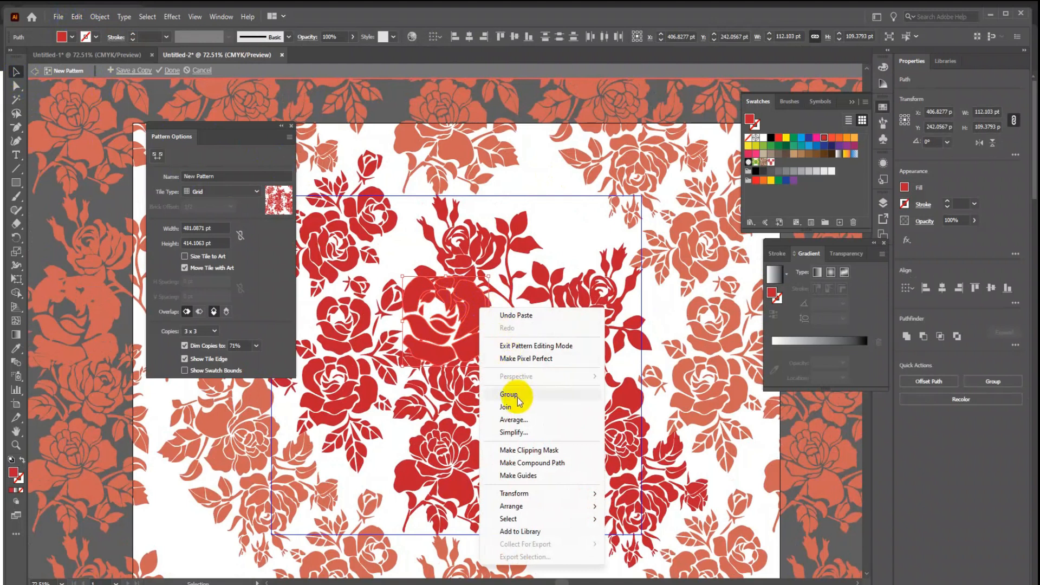
left_click(524, 399)
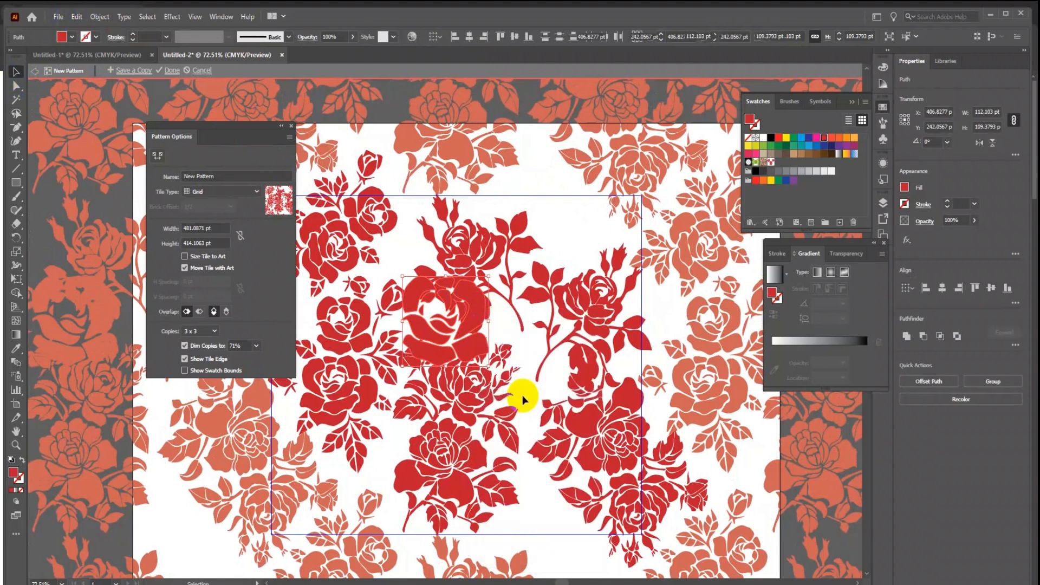
left_click_drag(476, 308, 545, 201)
scroll(489, 300, "down", 3)
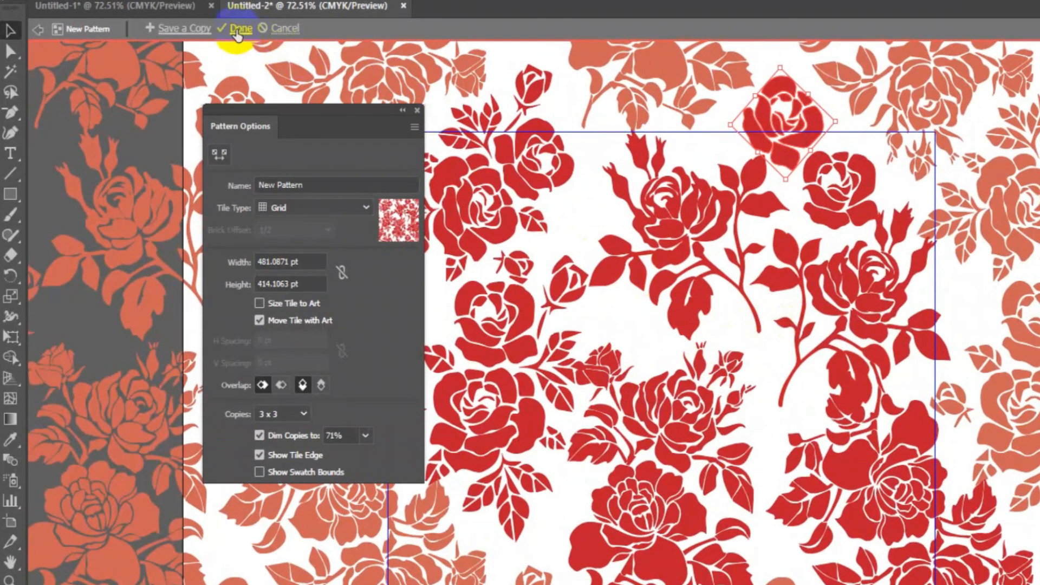
Finish editing the pattern and move all the original rose motifs off the artboard to its left.
left_click(239, 29)
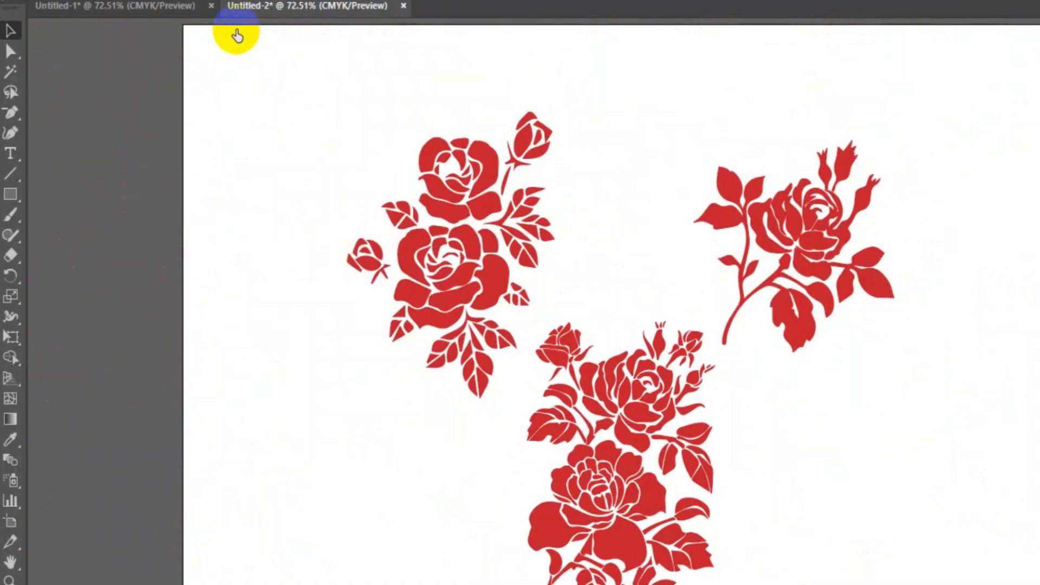
left_click_drag(285, 63, 856, 547)
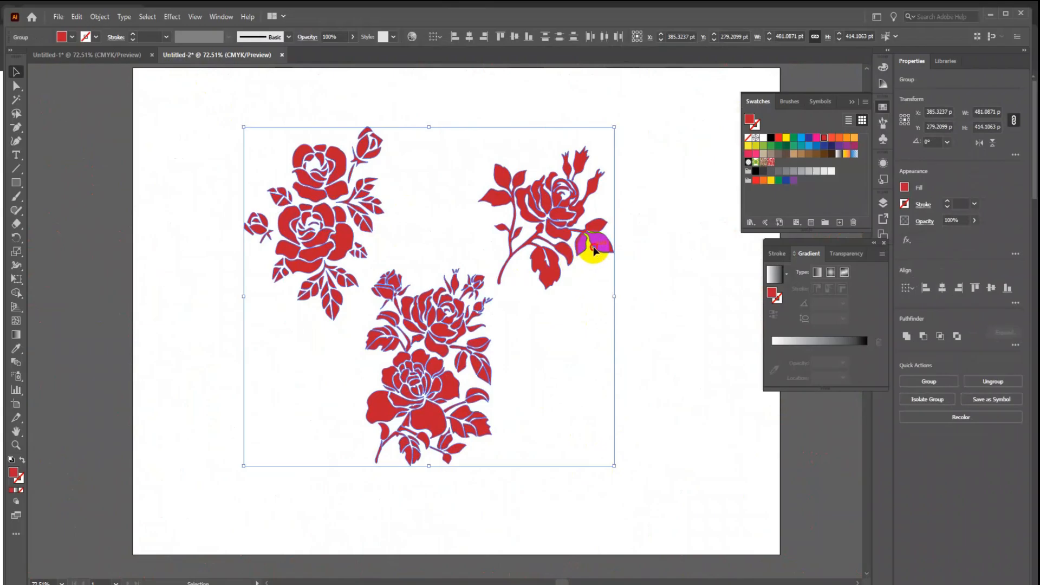
left_click_drag(594, 250, 115, 222)
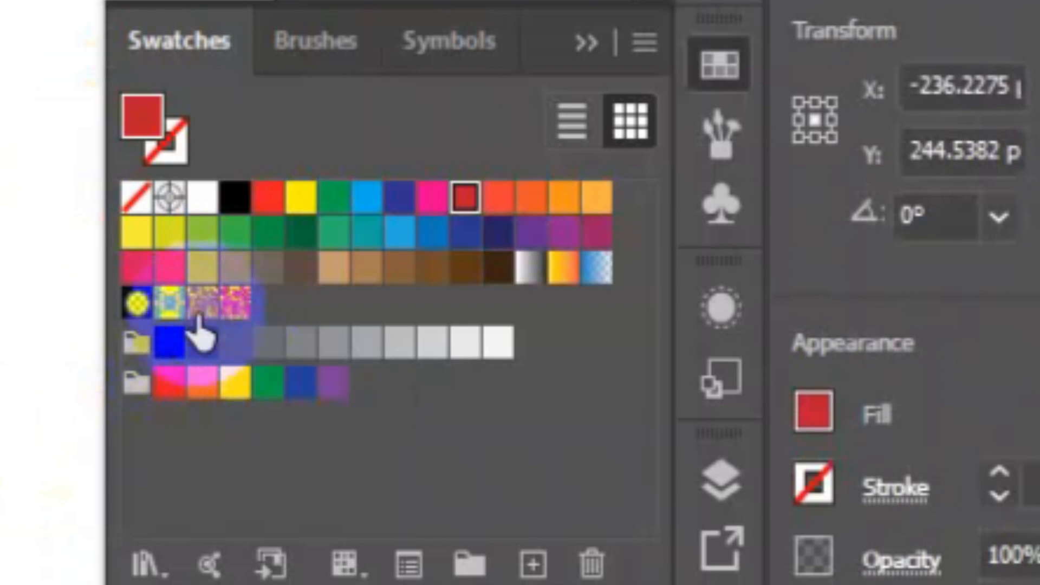
Draw a rectangle about 588 x 511 pt on the artboard and fill it with the new rose pattern swatch.
key("m")
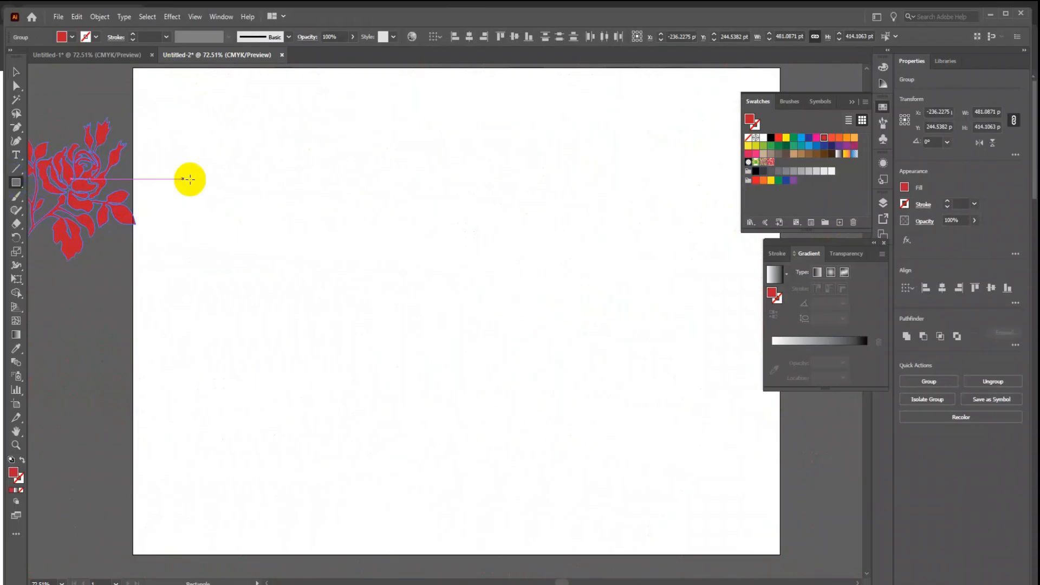
left_click_drag(239, 111, 692, 528)
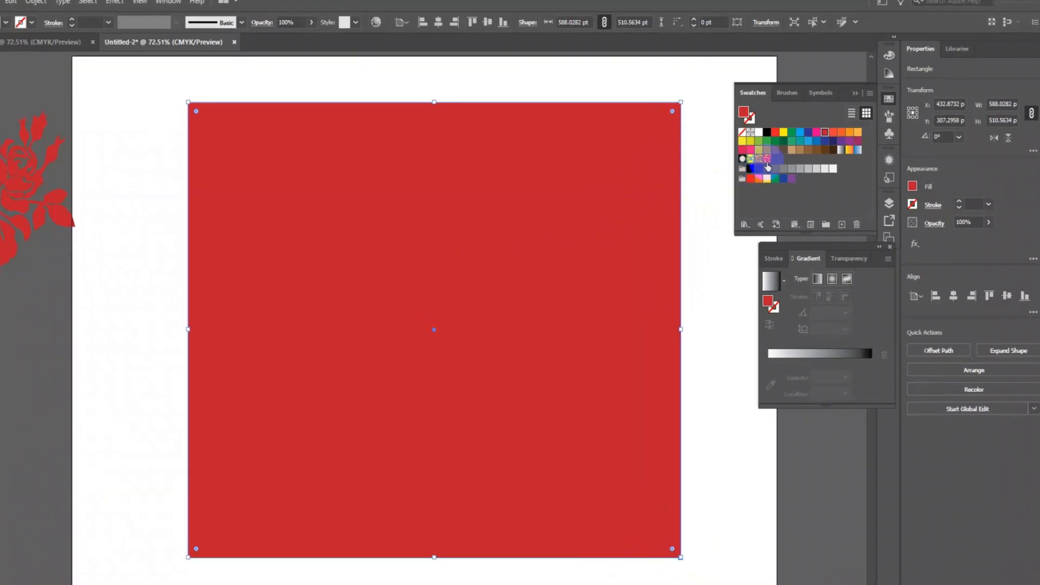
left_click(771, 162)
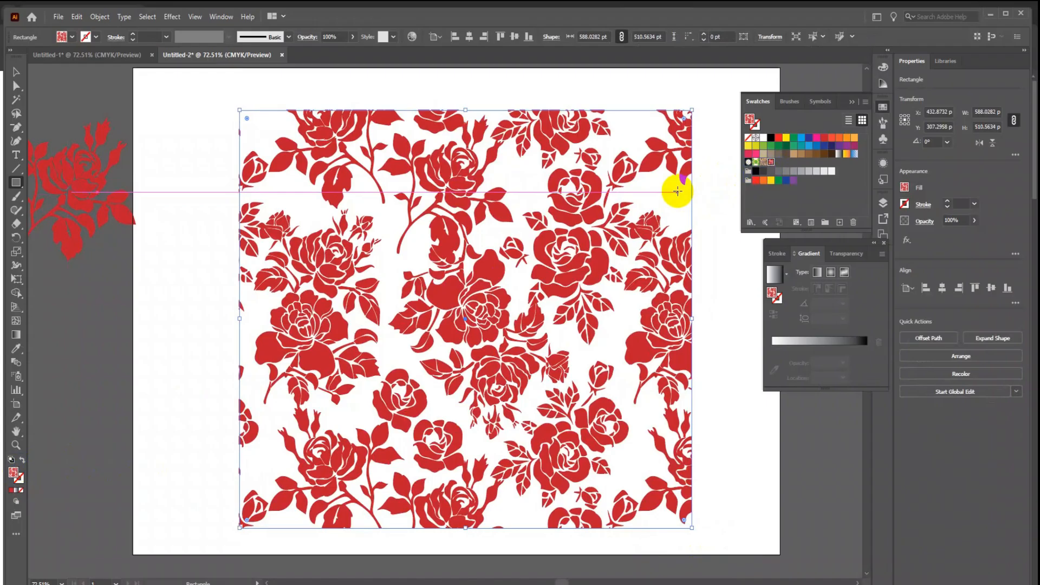
Start scaling the rectangle uniformly at 93%, with Transform Objects off so that only the pattern is scaled.
right_click(522, 228)
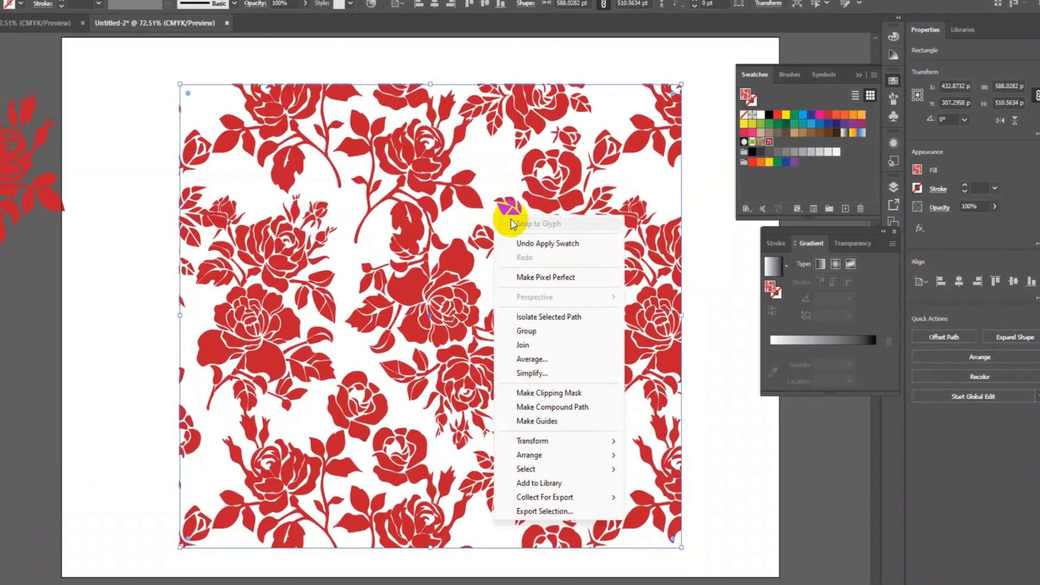
mouse_move(570, 440)
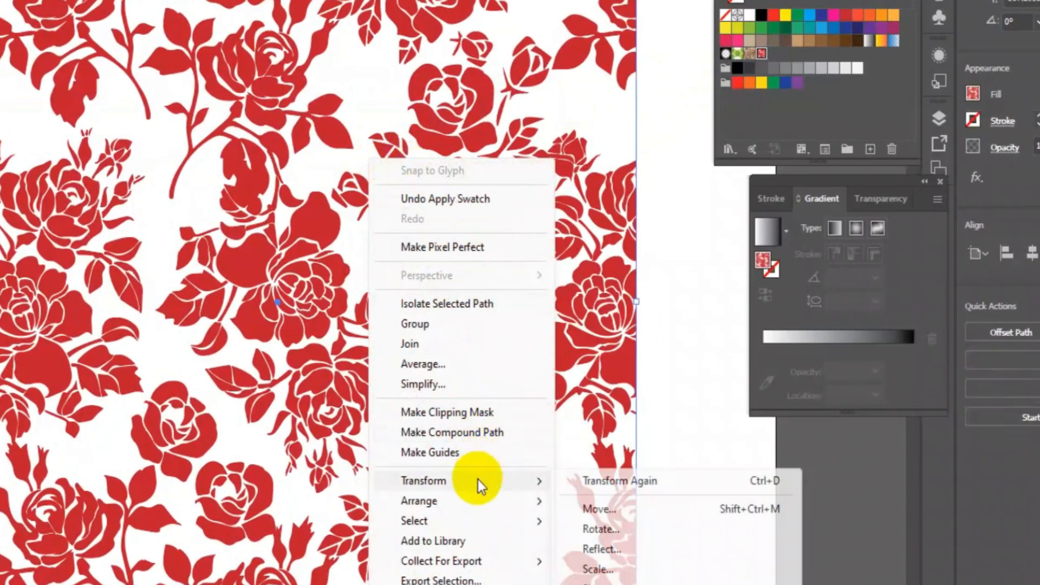
left_click(616, 569)
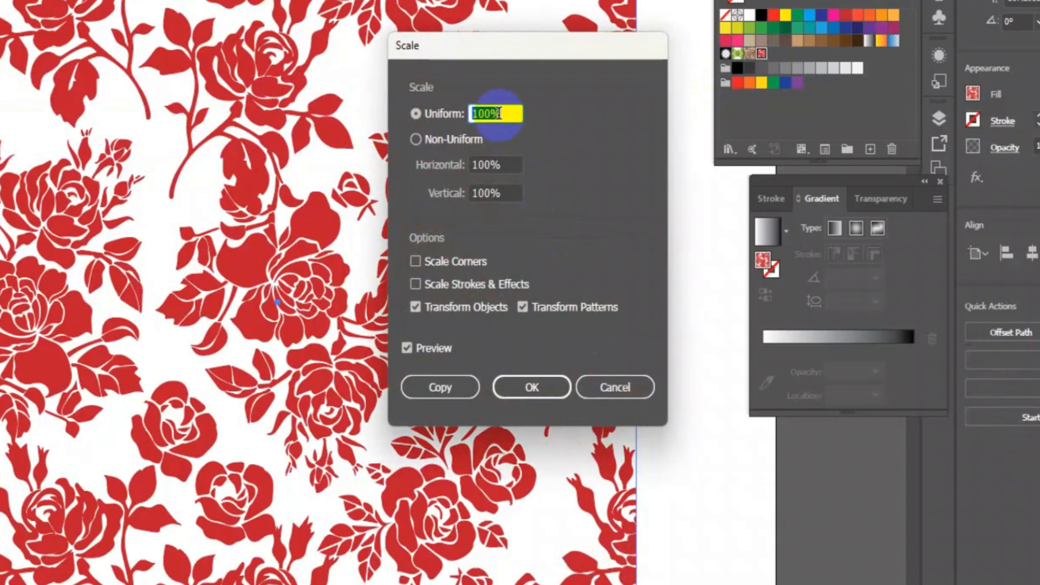
key("Down")
key("Down")
key("Down")
key("Down")
key("Down")
key("Down")
key("Down")
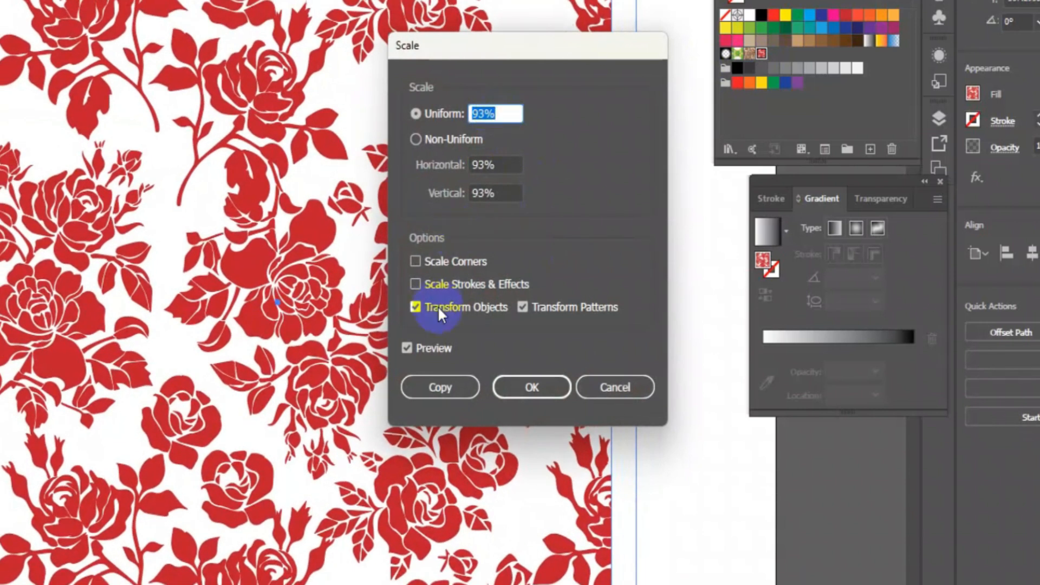
left_click(447, 310)
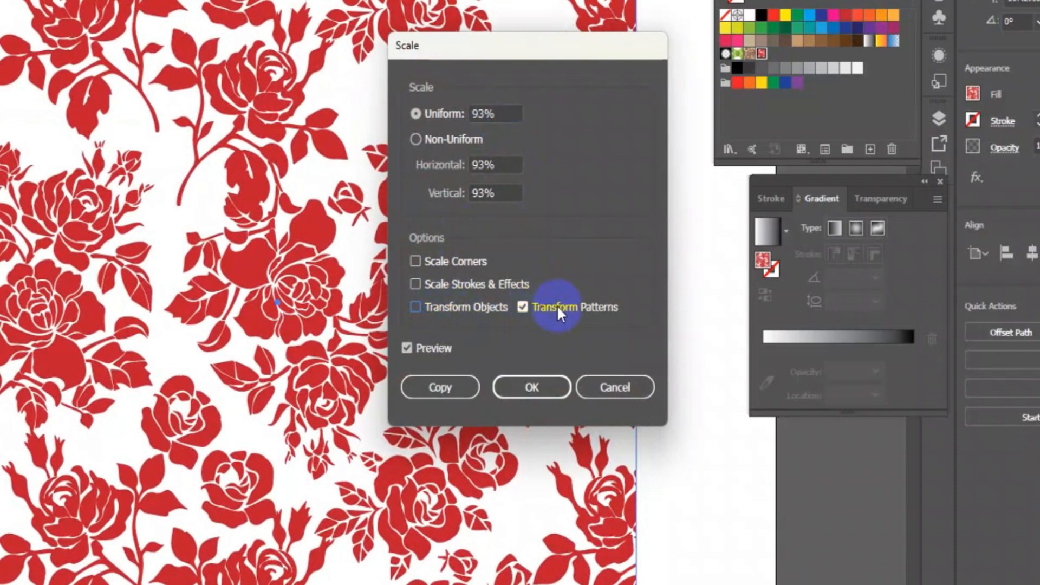
Reduce the uniform pattern scale further to about 46% and apply it.
scroll(485, 101, "down", 18)
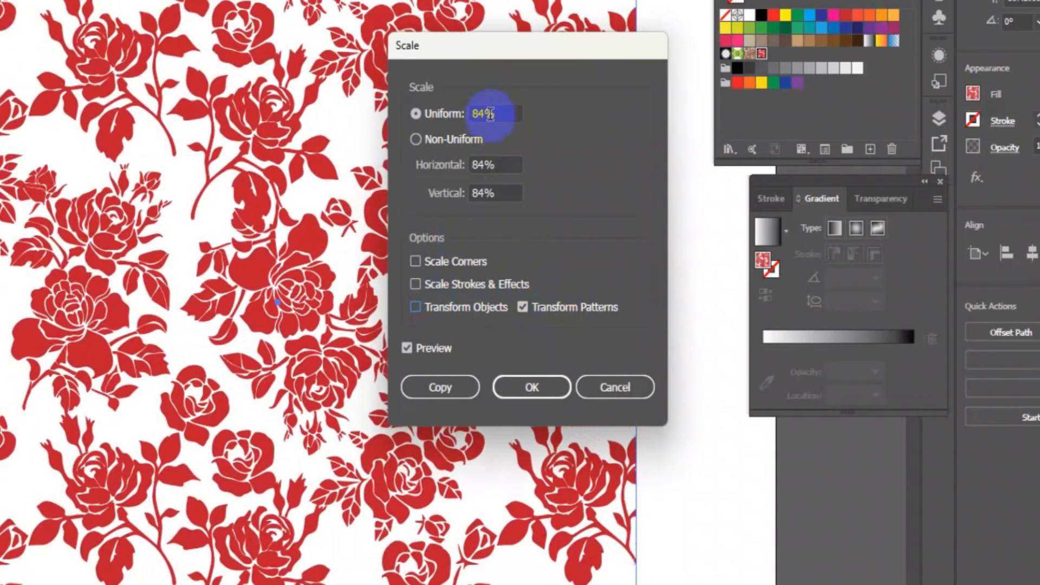
scroll(490, 114, "down", 20)
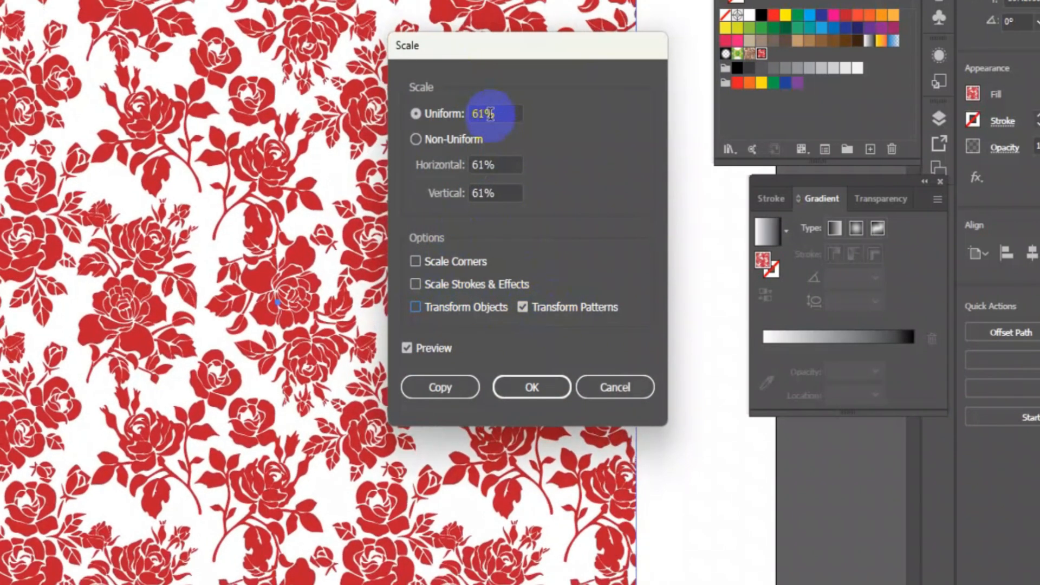
scroll(490, 113, "down", 4)
scroll(490, 114, "down", 6)
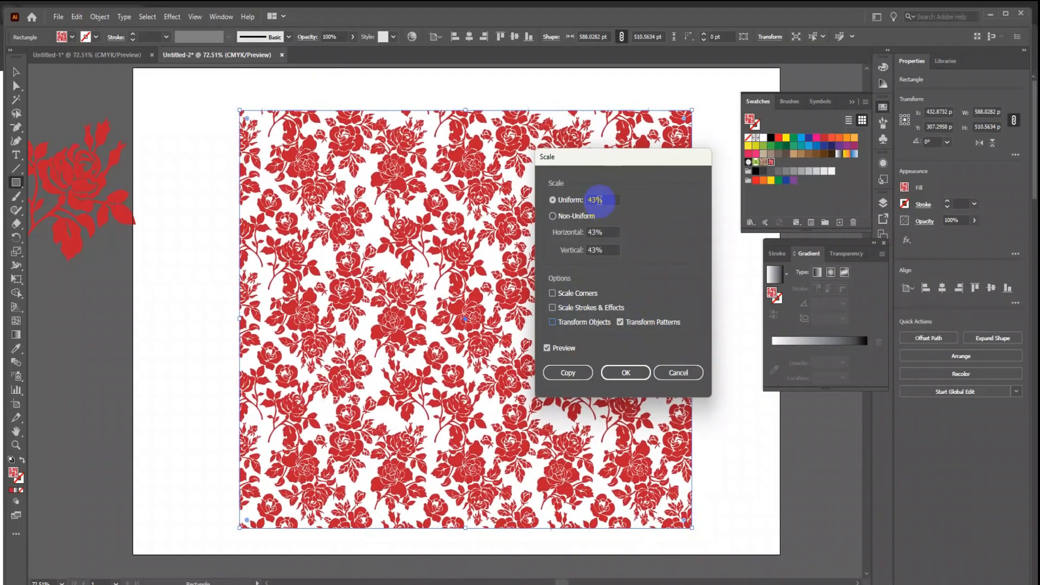
scroll(599, 200, "up", 3)
left_click(626, 372)
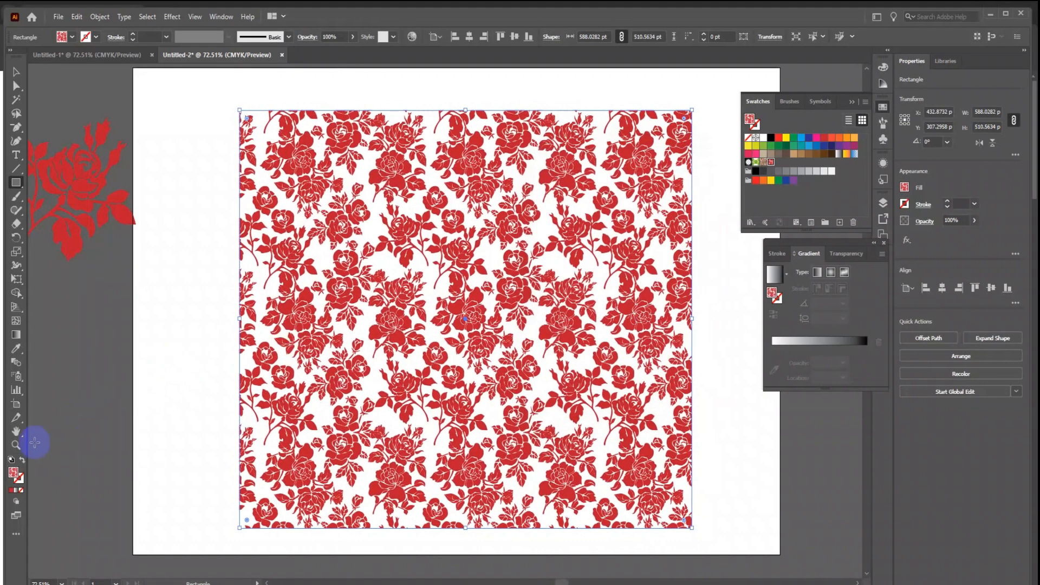
Examine the rectangle's rose pattern up close for gaps and seams, and return to a 100% view.
left_click(16, 445)
left_click(441, 302)
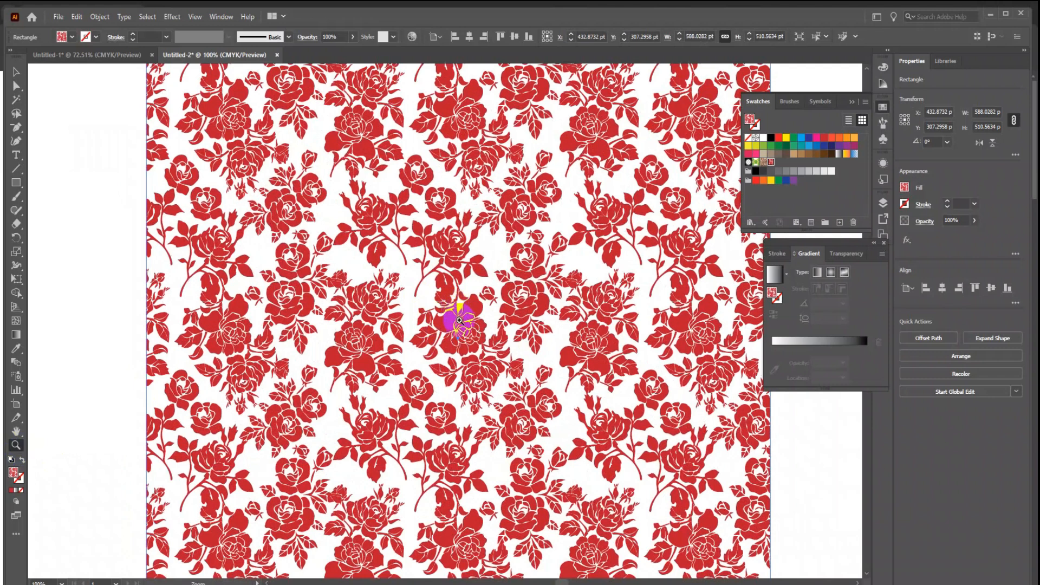
left_click(459, 320)
left_click(442, 323)
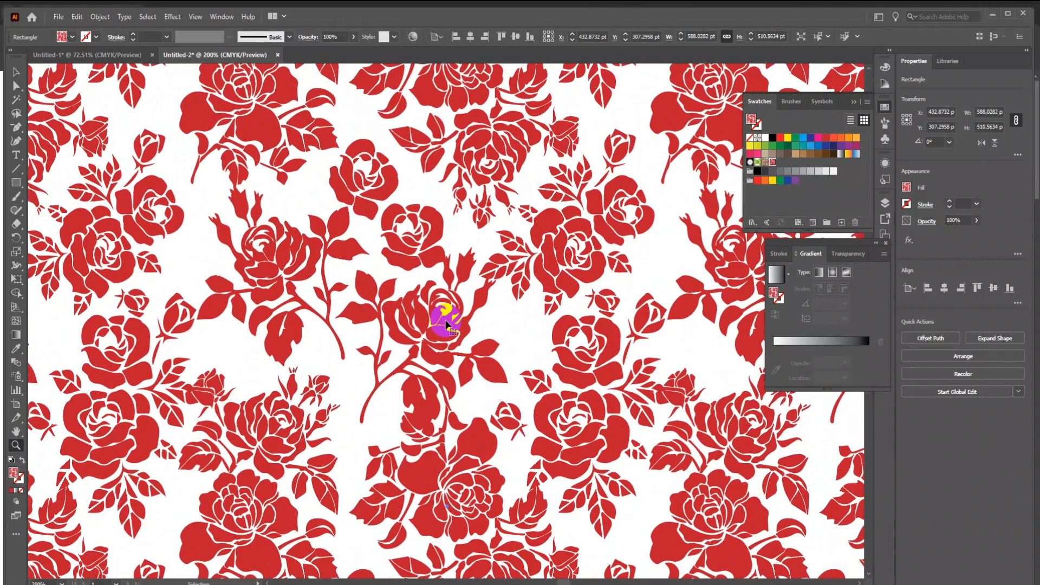
key("ctrl+minus")
key("ctrl+minus")
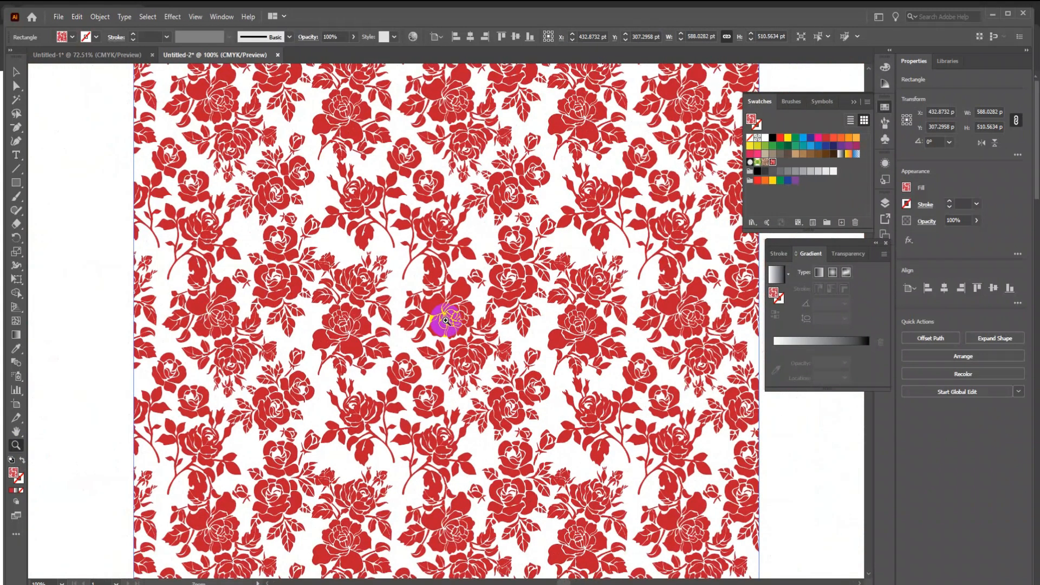
Open the rose pattern swatch for editing and locate the overlapping leaf pieces above the large rose near the tile's vertical edge.
left_click(433, 273)
left_click(441, 274)
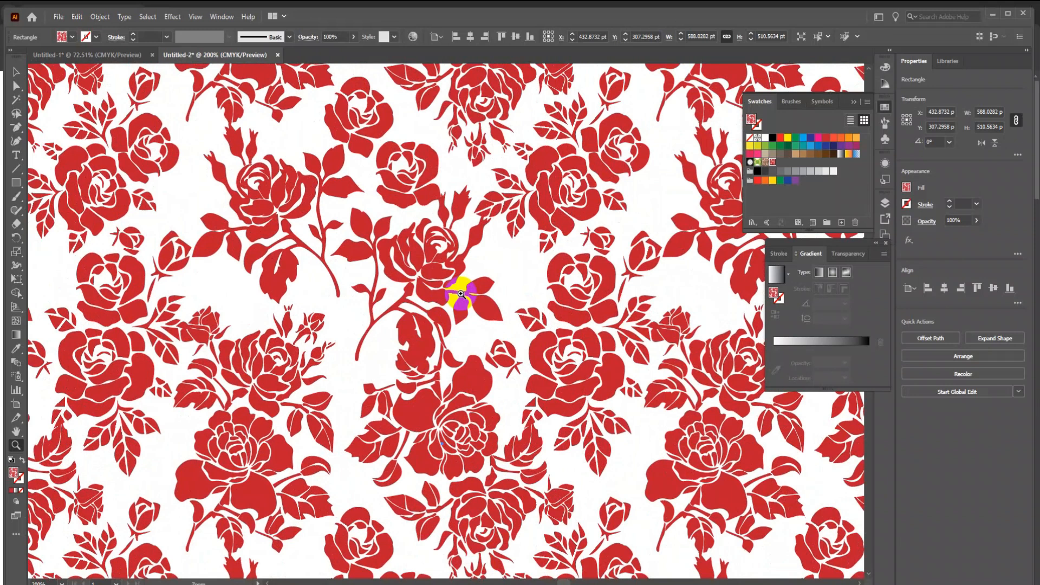
left_click(439, 345)
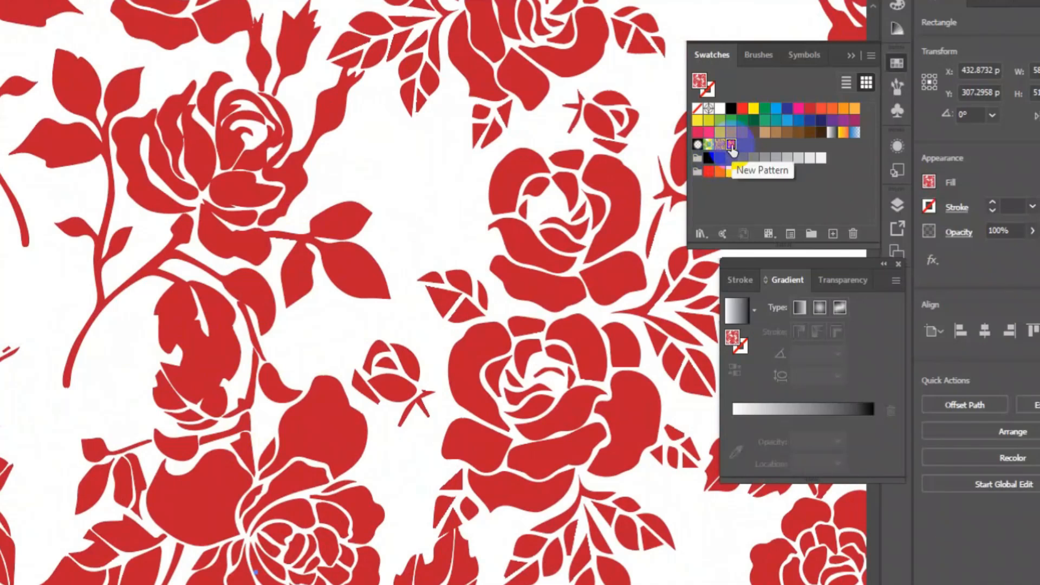
double_click(732, 145)
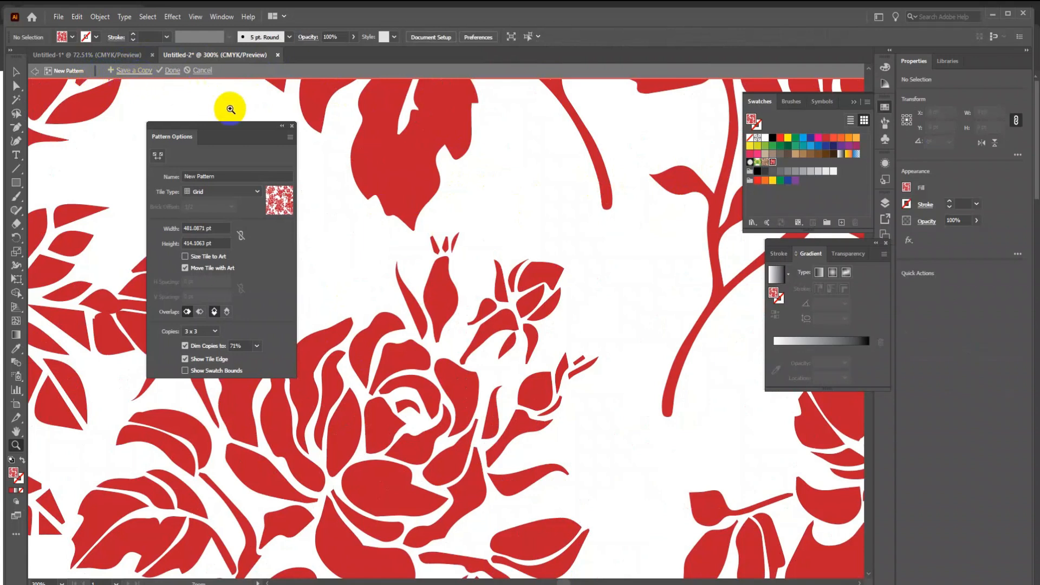
left_click(408, 312)
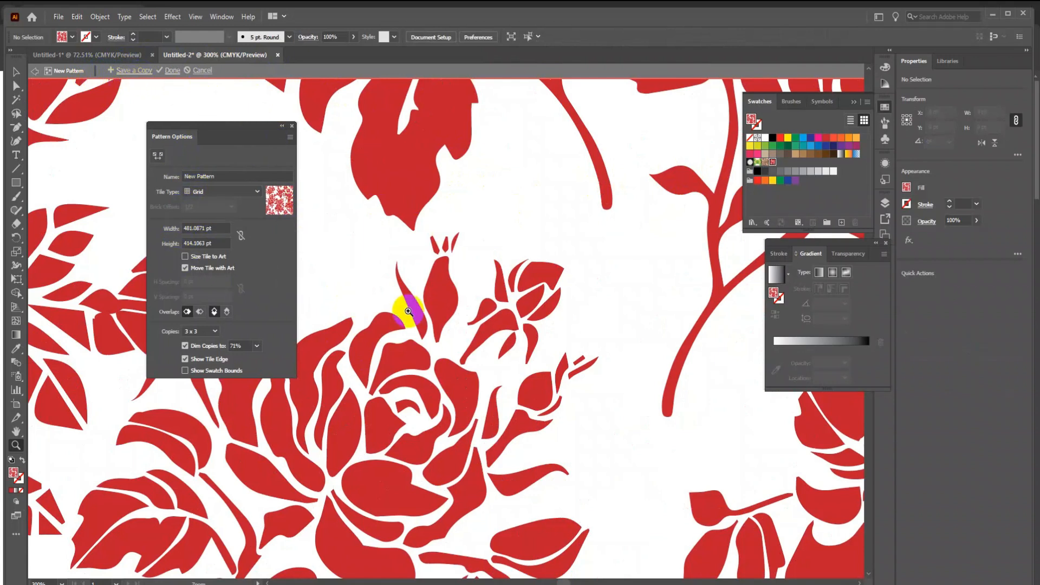
key("ctrl+minus")
key("ctrl+minus")
key("ctrl+minus")
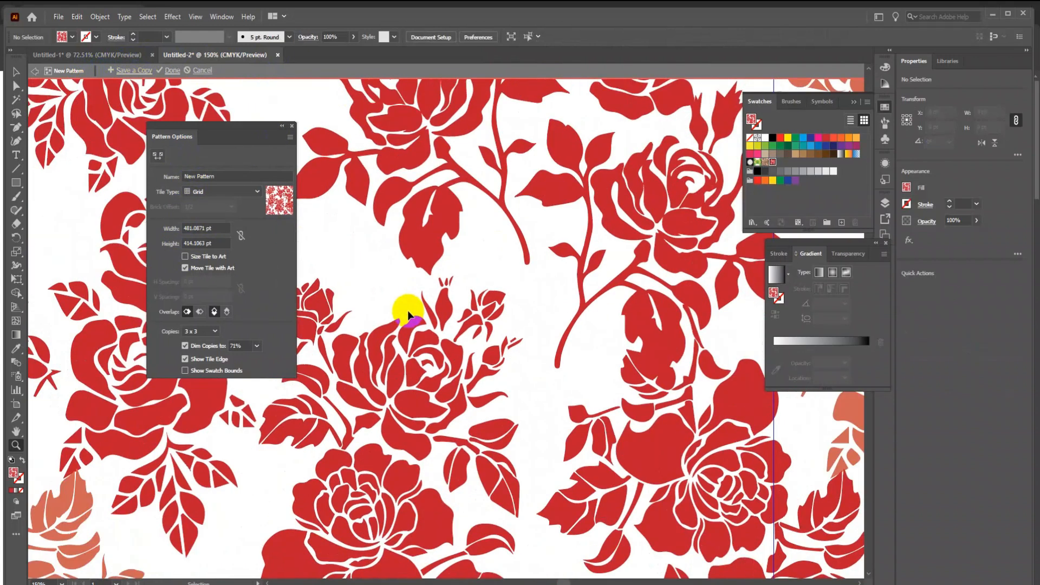
left_click(648, 365)
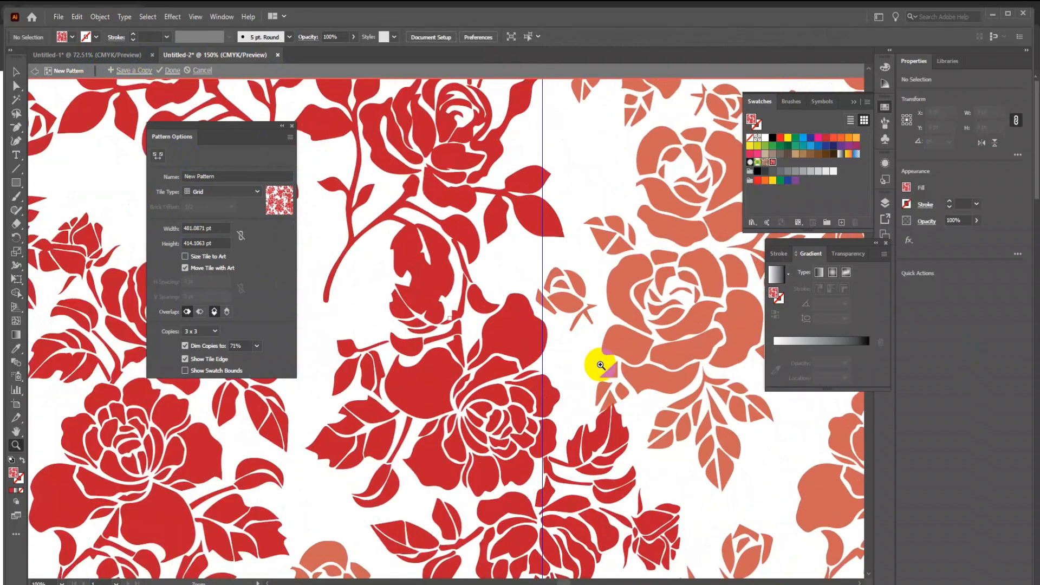
left_click(434, 323)
left_click(462, 281)
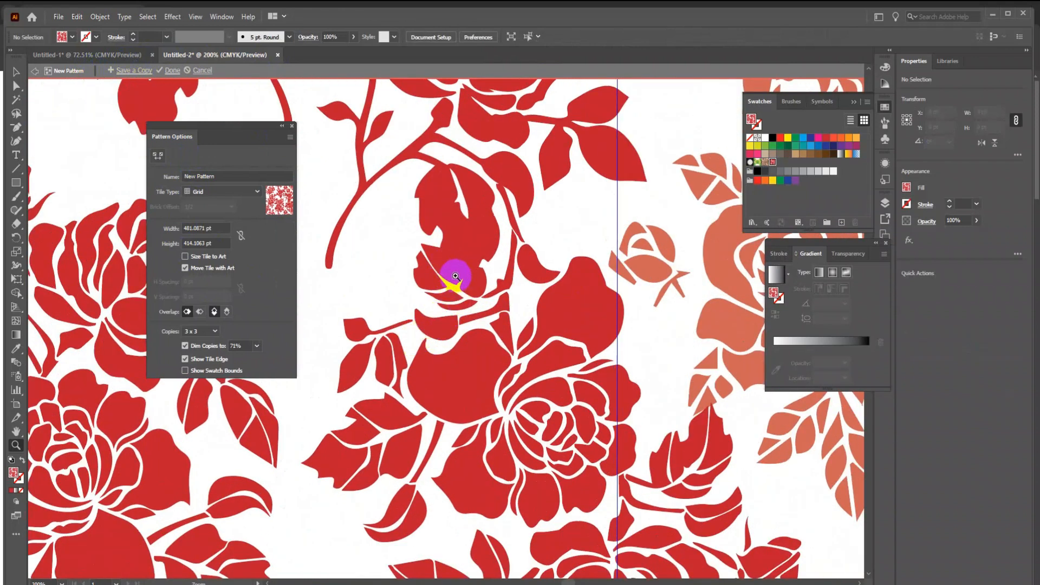
Directly select and delete the overlapping leaf pieces beneath the hanging leaf, one path at a time.
left_click(17, 85)
left_click(440, 271)
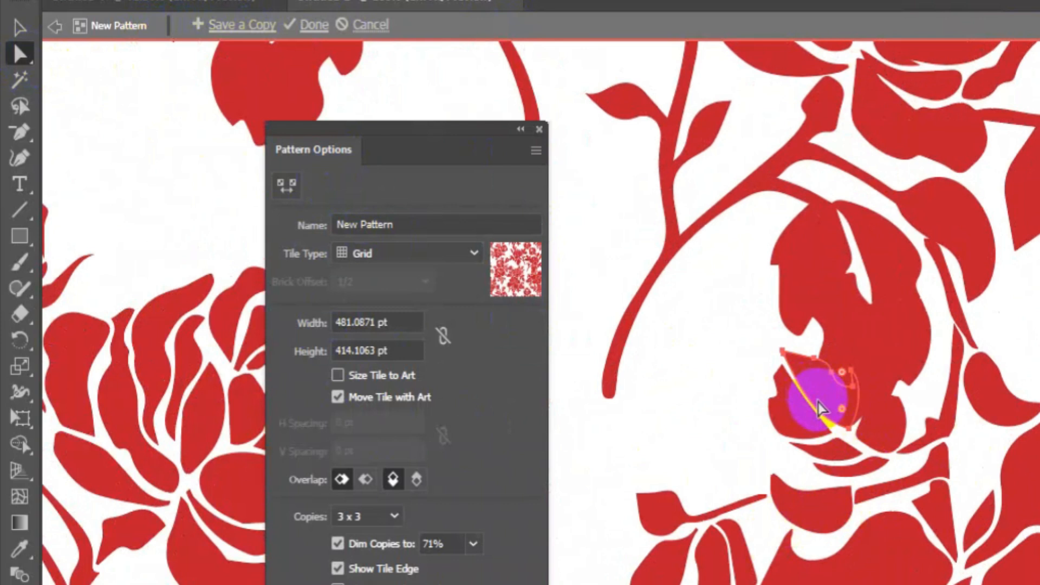
key("Delete")
left_click(877, 426)
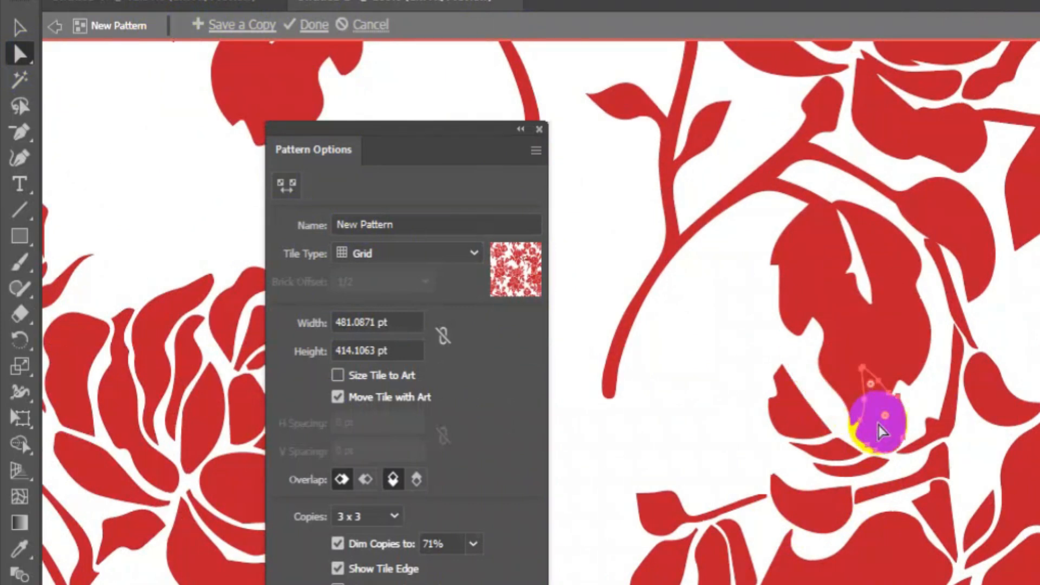
key("Delete")
left_click(807, 427)
key("Delete")
left_click(839, 451)
key("Delete")
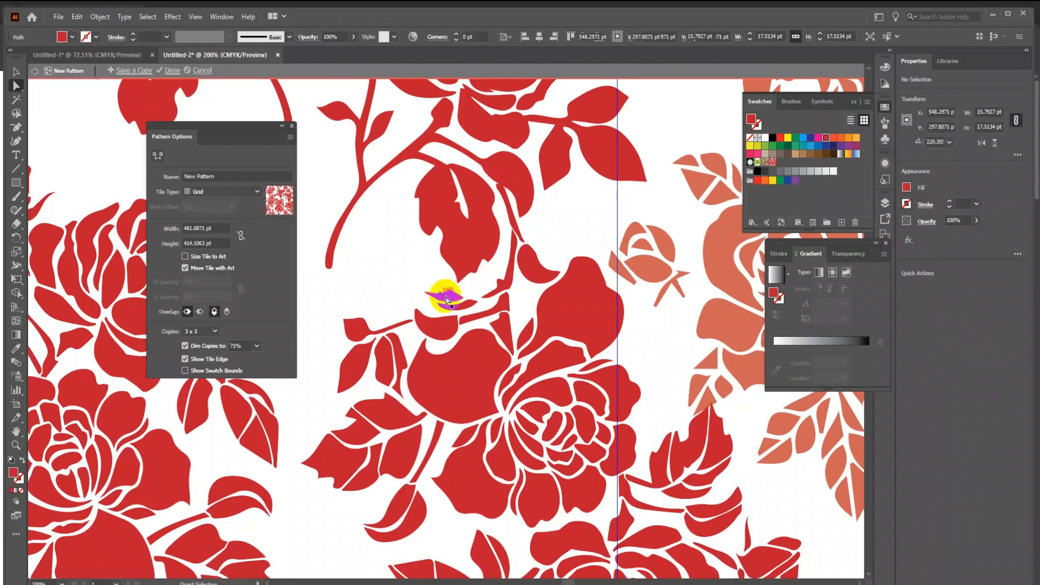
Delete the remaining leaf sliver below the hanging leaf and finish editing the pattern.
left_click(463, 311)
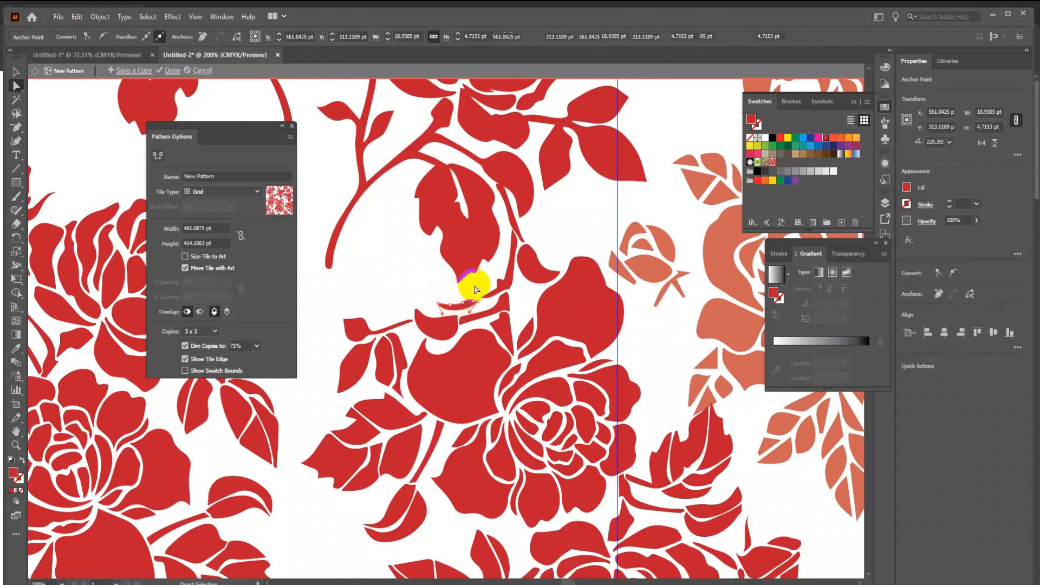
left_click(474, 295)
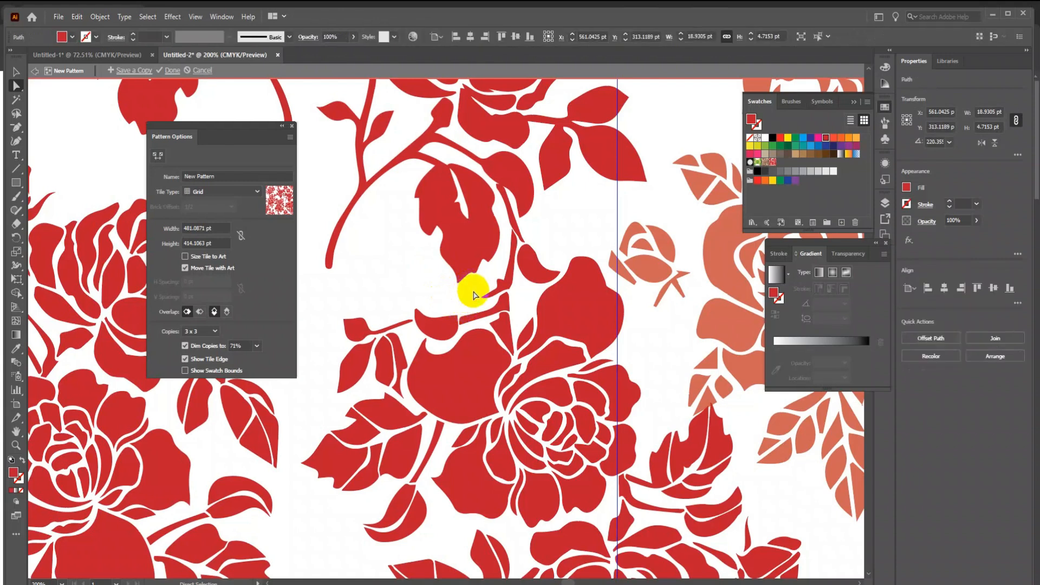
key("Delete")
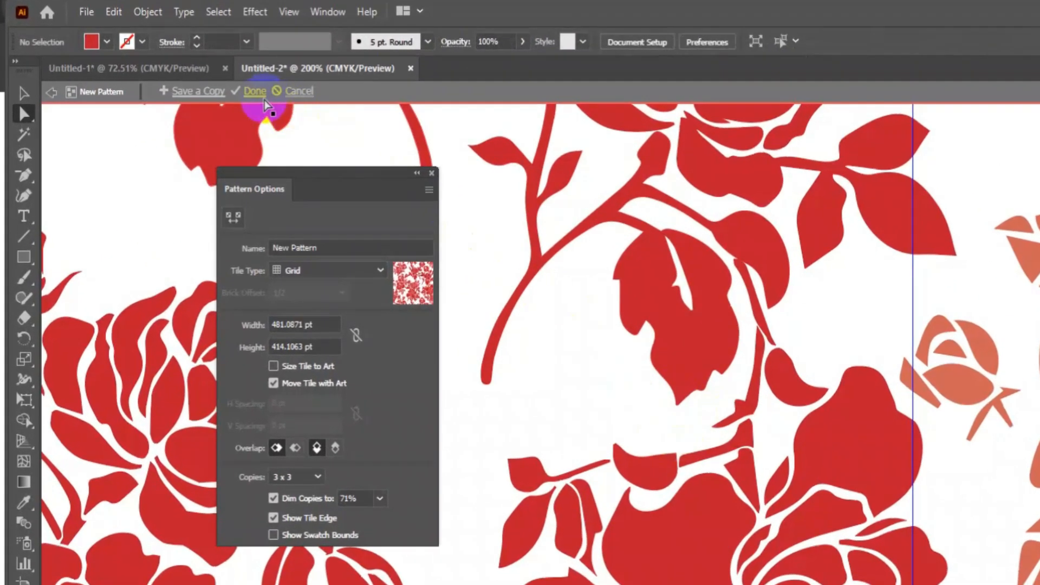
left_click(255, 92)
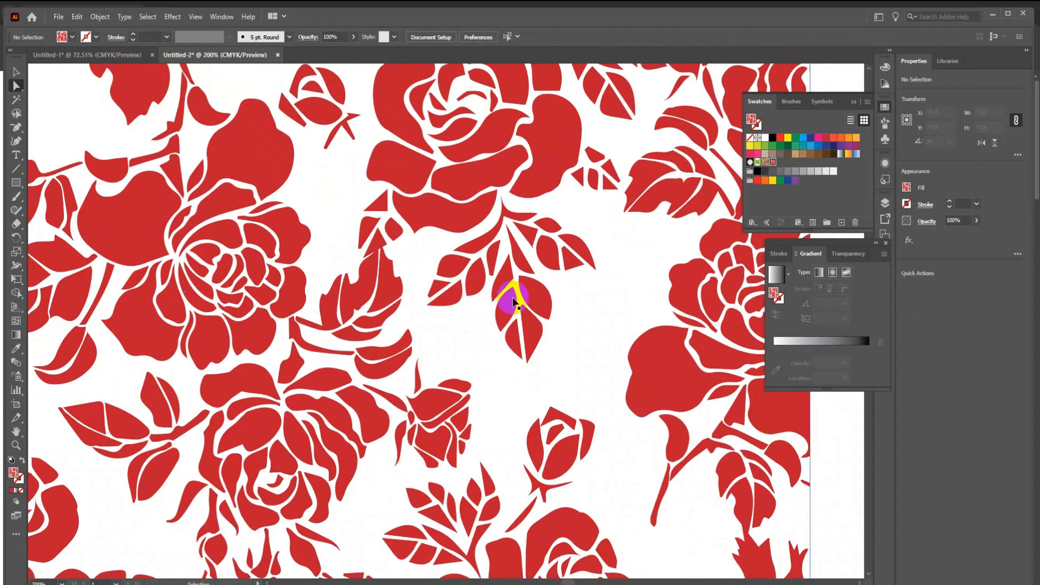
Examine the updated rose pattern across the rectangle for the cleaned-up leaf area and its repeats.
scroll(753, 428, "down", 3)
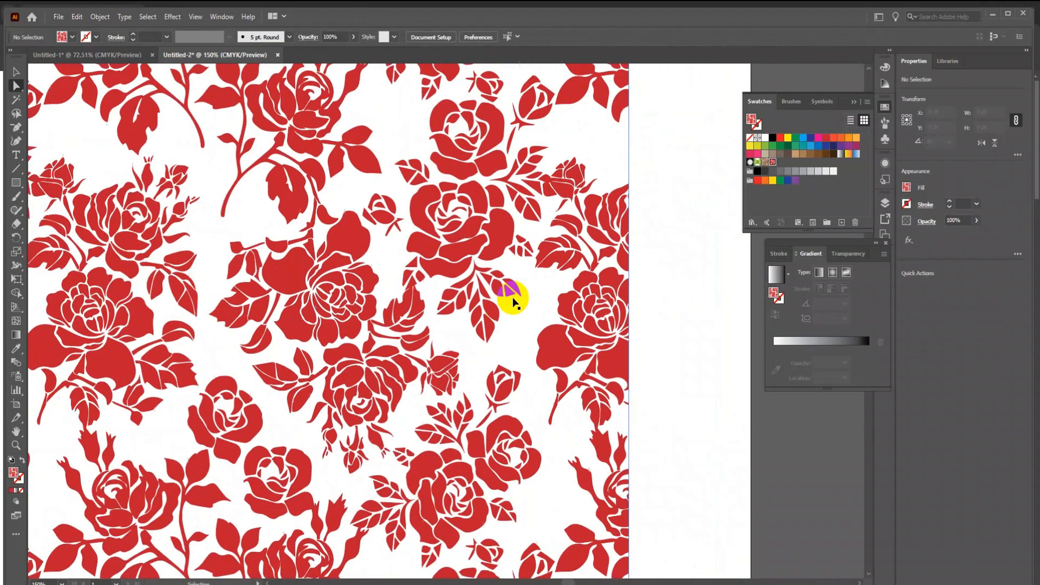
left_click_drag(467, 307, 539, 302)
key("z")
left_click(482, 299)
left_click_drag(452, 299, 520, 264)
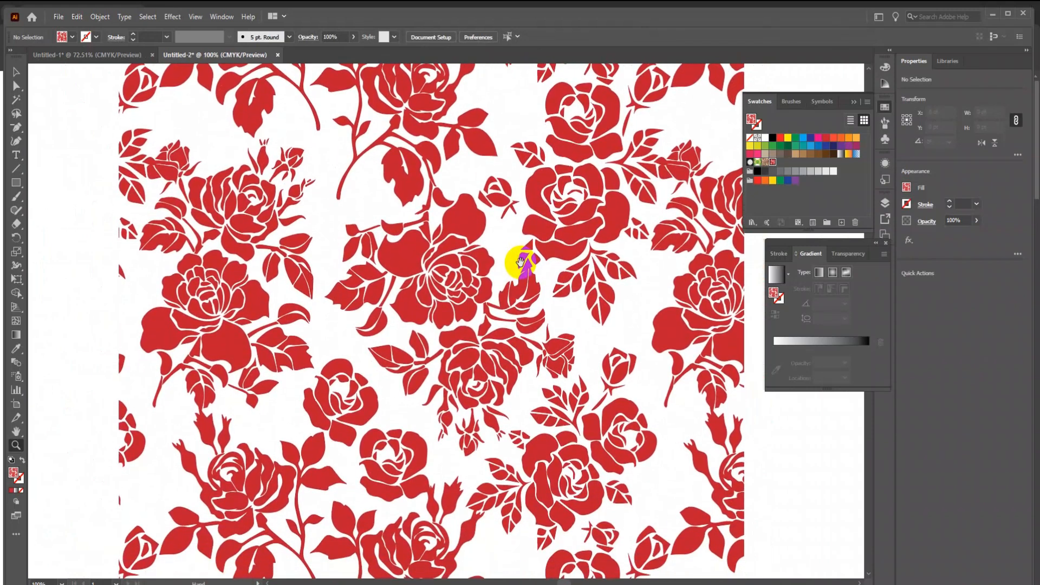
left_click_drag(480, 330, 495, 317)
Move the pattern-filled rectangle off the artboard, beyond its lower-right corner.
key("v")
left_click(296, 227)
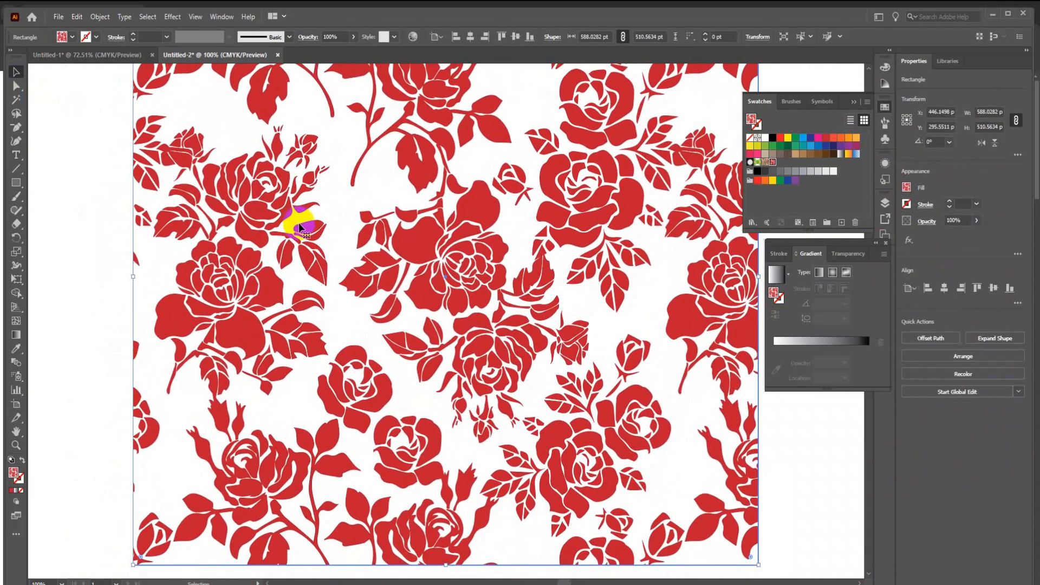
key("ctrl+minus")
key("ctrl+minus")
left_click_drag(489, 354, 620, 335)
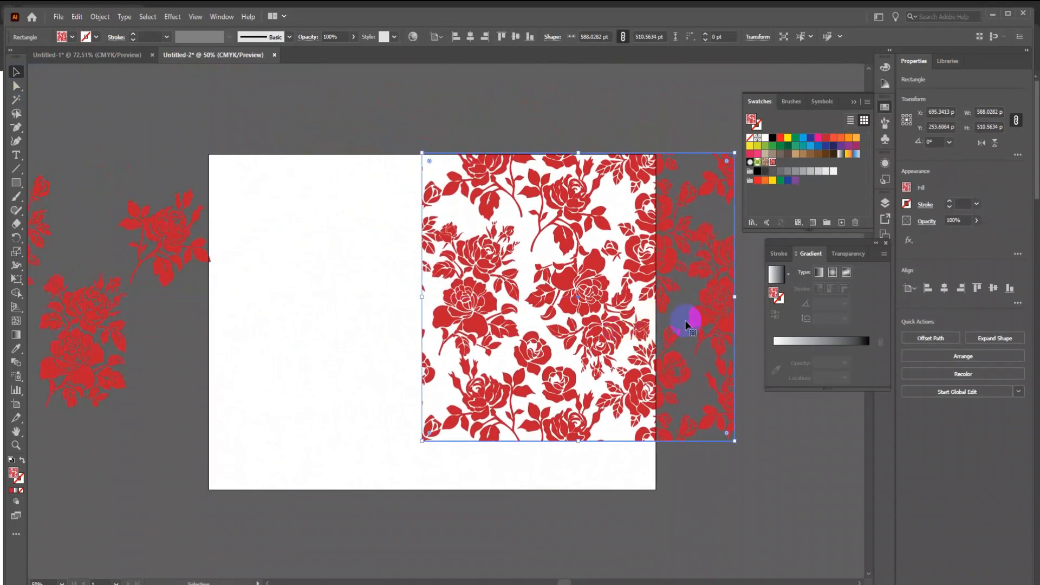
left_click_drag(657, 303, 512, 422)
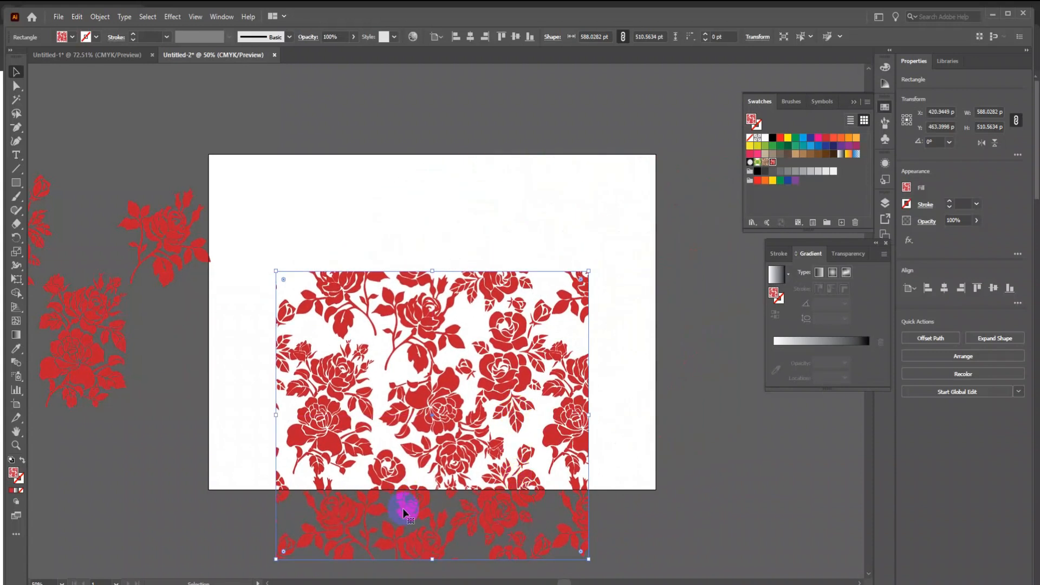
left_click_drag(404, 508, 575, 447)
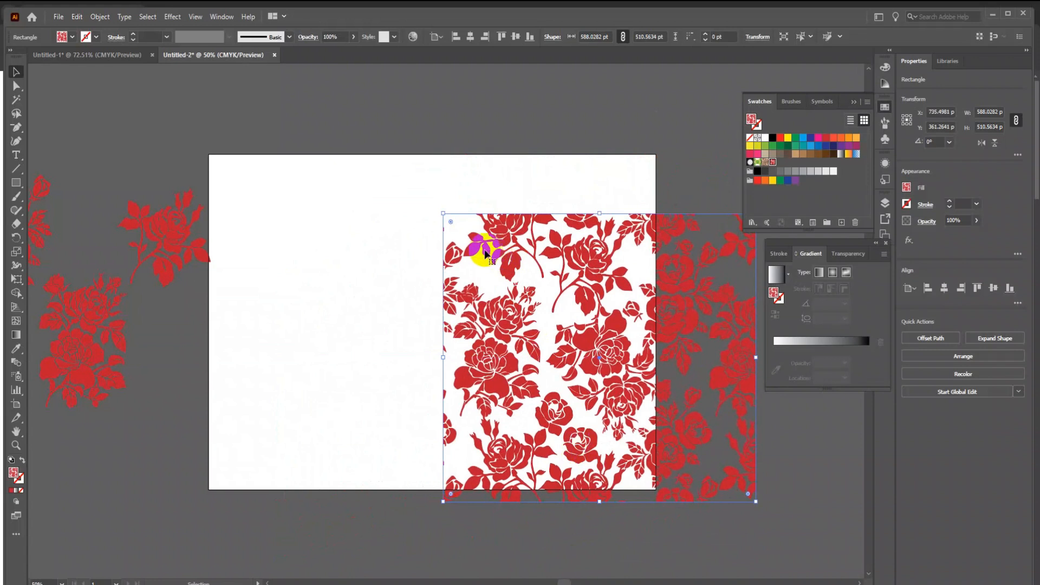
left_click_drag(470, 253, 700, 378)
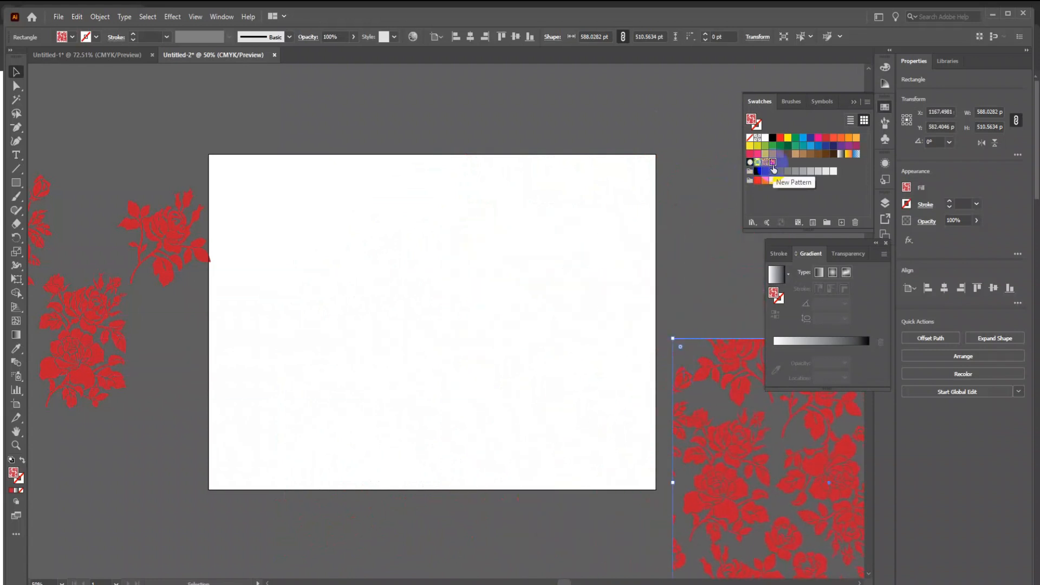
Place the rose pattern swatch's tile artwork on the artboard as an editable group.
left_click_drag(773, 166, 403, 300)
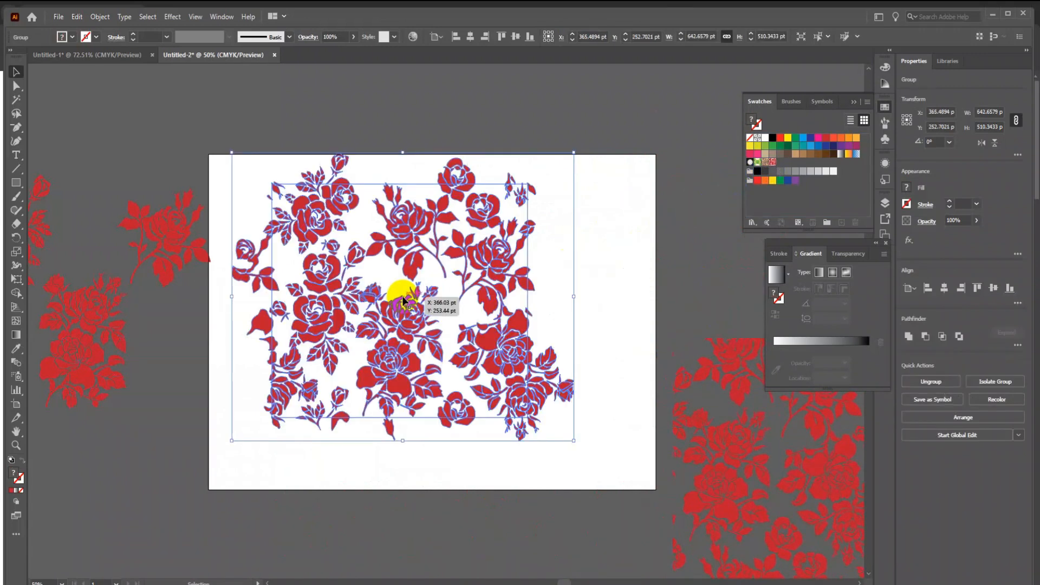
scroll(404, 298, "up", 2)
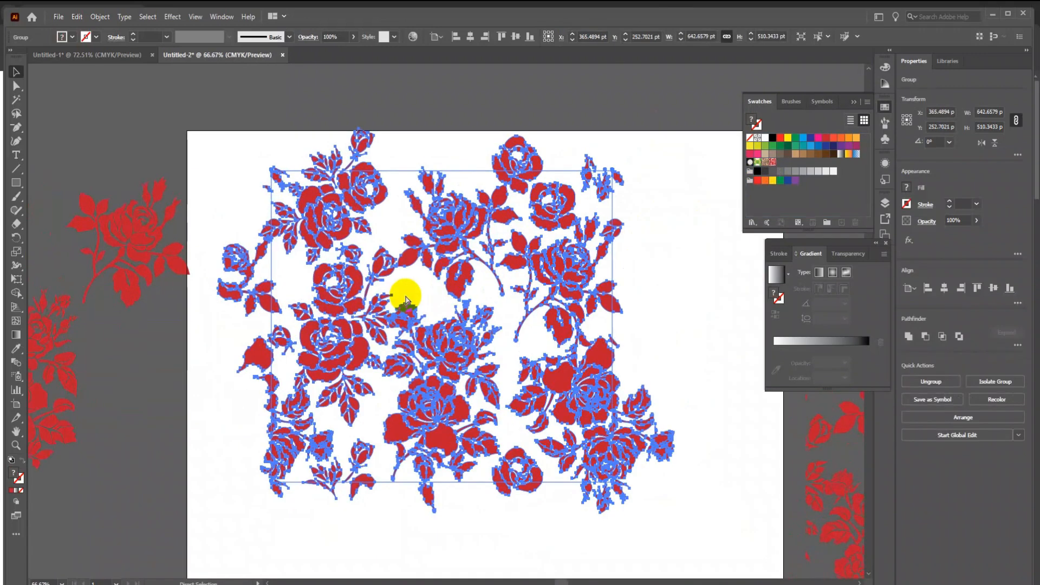
left_click_drag(558, 313, 448, 318)
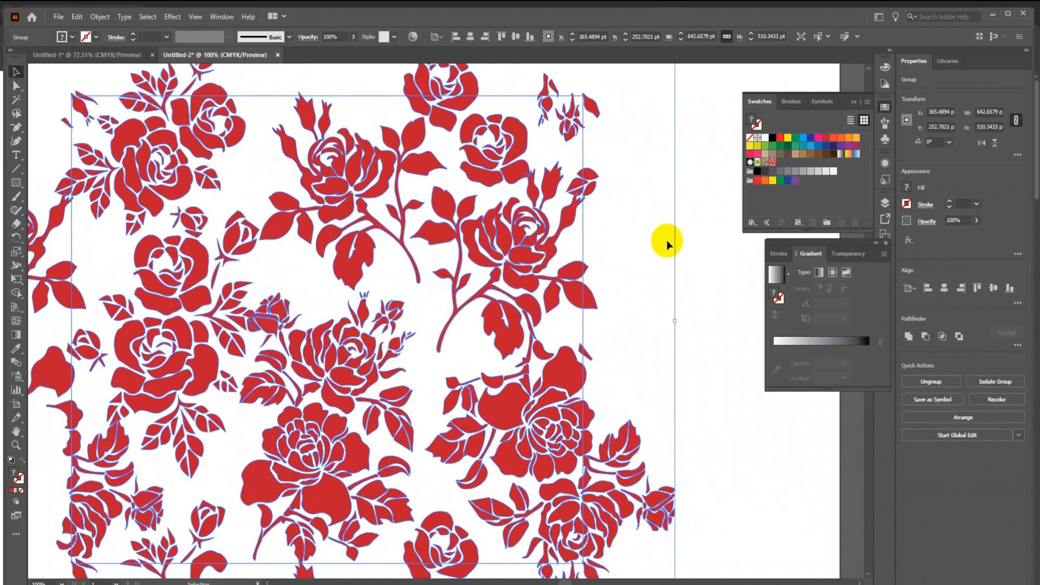
Isolate the placed pattern group and, within it, the unfilled rectangular tile boundary path.
double_click(583, 242)
left_click(583, 241)
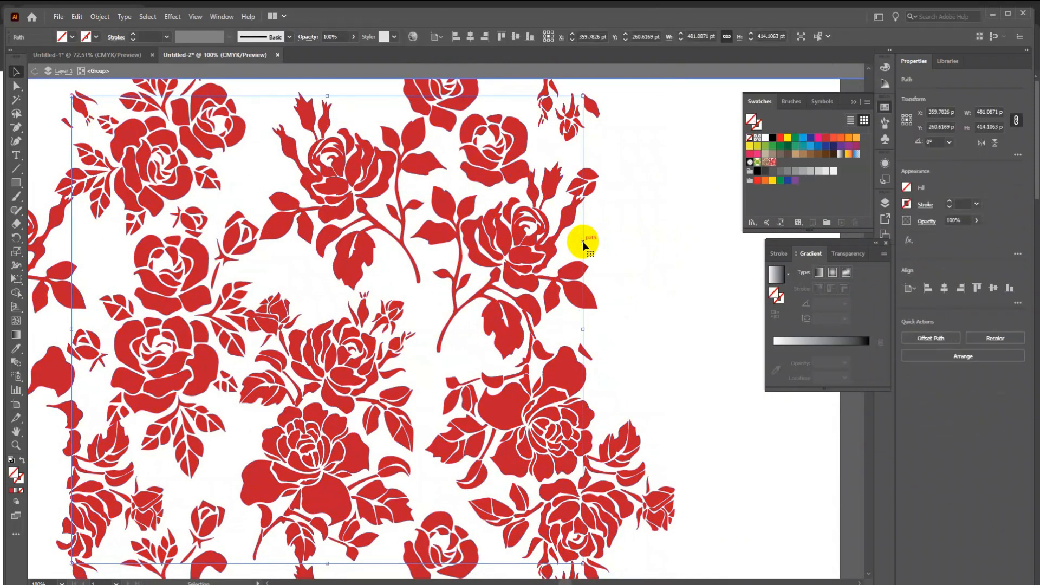
double_click(582, 249)
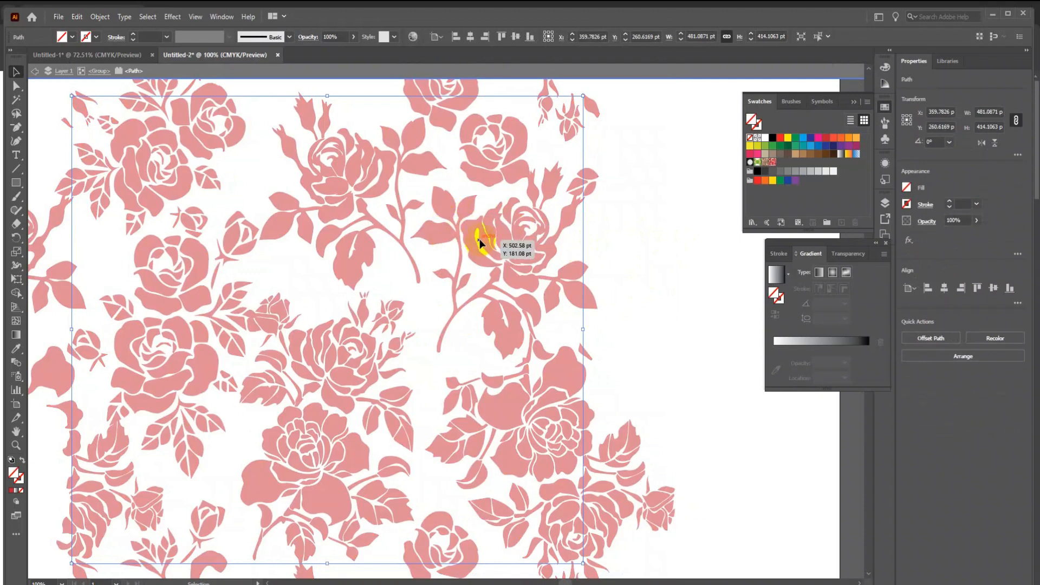
left_click(583, 245)
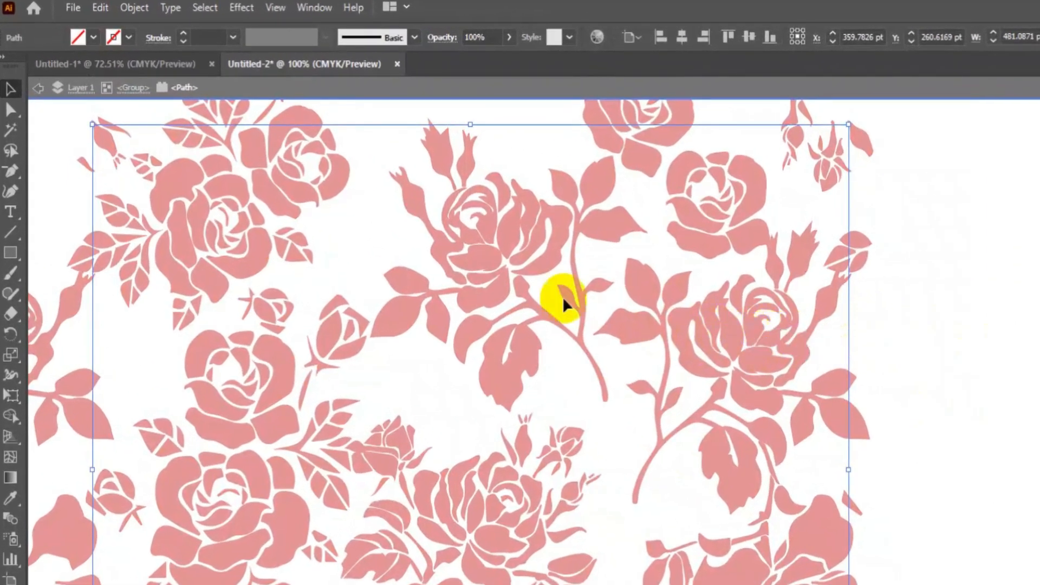
Copy the tile boundary path, paste the copy in front, and fill it with yellow.
left_click(101, 7)
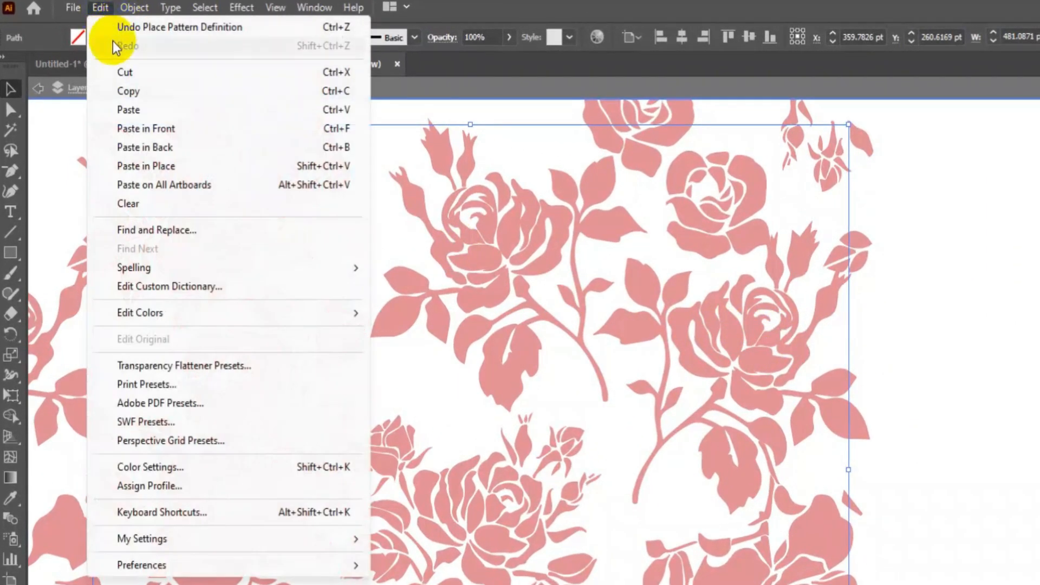
left_click(144, 97)
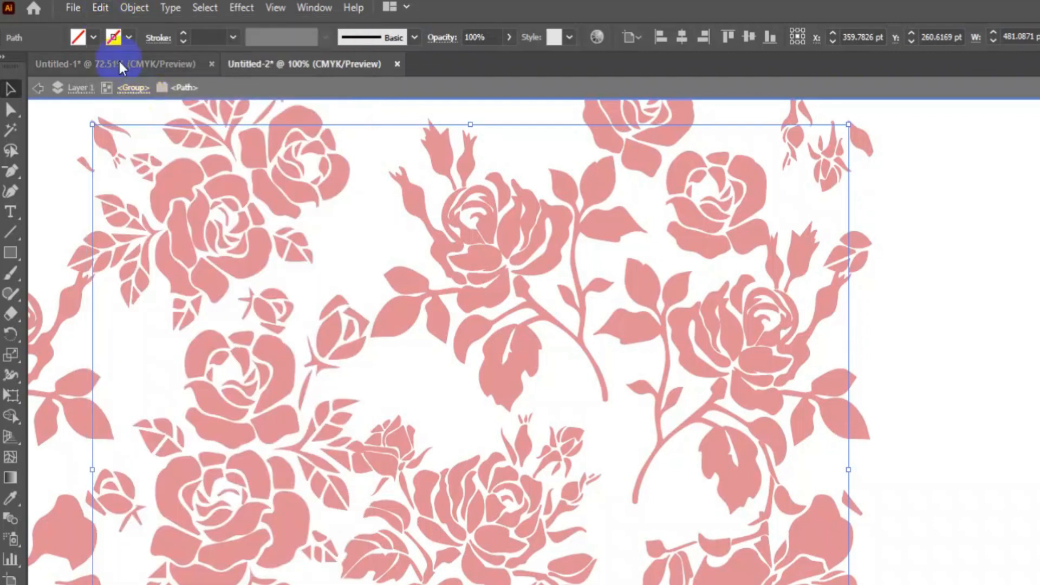
left_click(100, 8)
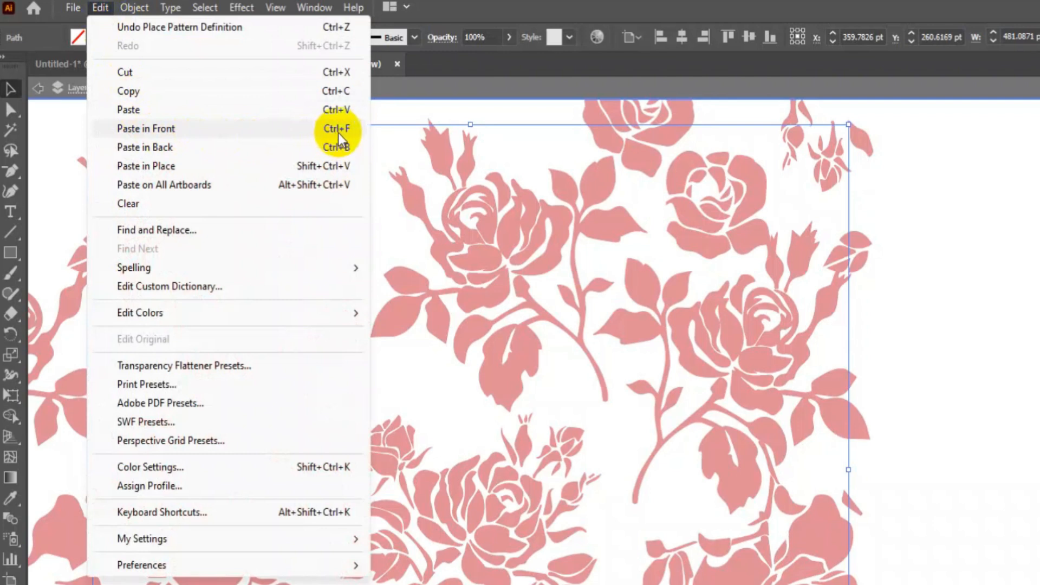
left_click(226, 130)
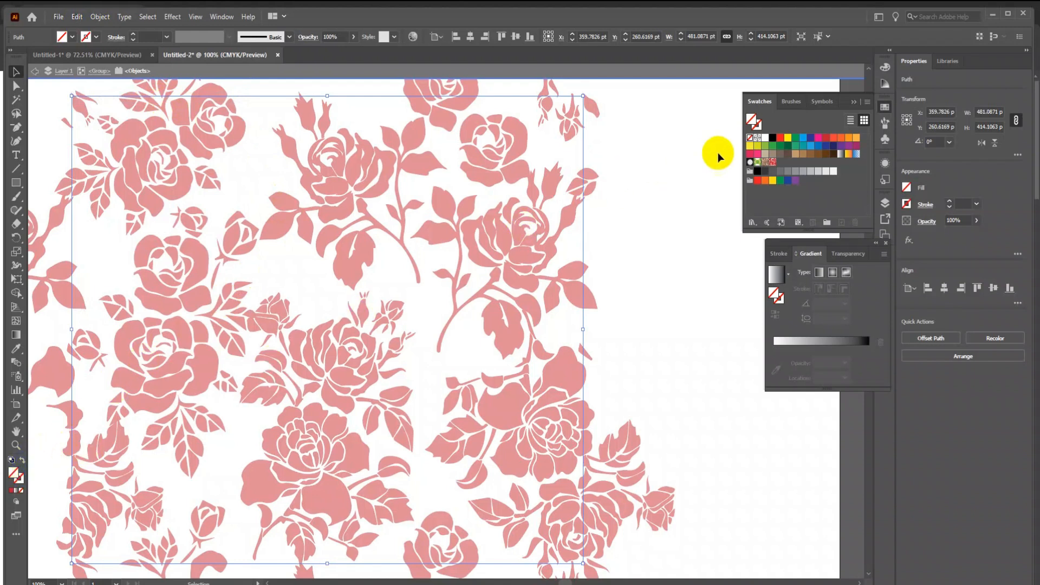
left_click(788, 139)
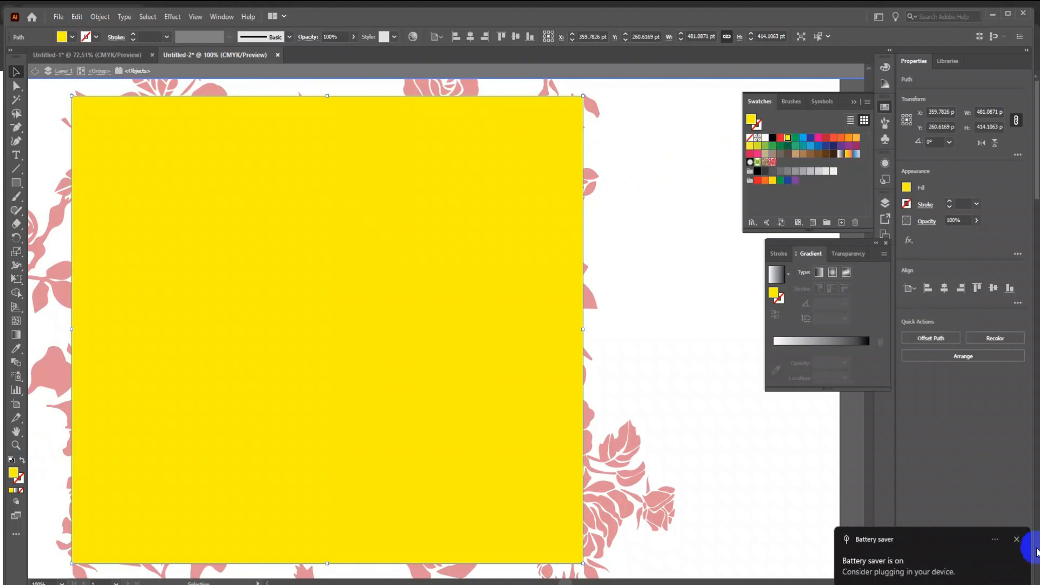
Dismiss the battery notification, exit isolation mode, and move the yellow-backed rose group to about X 417.9, Y 257.7 pt.
left_click(1017, 539)
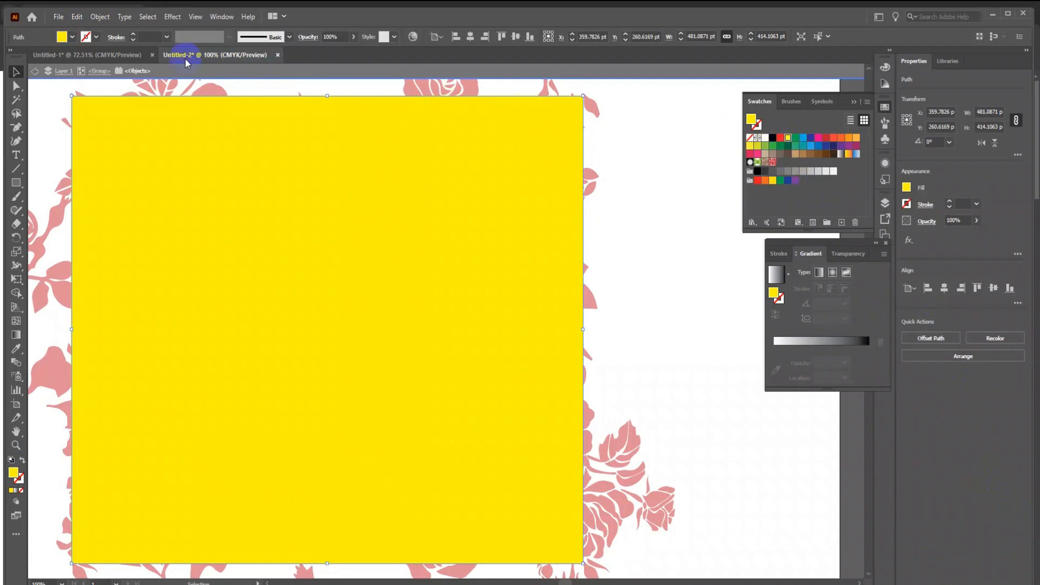
double_click(660, 151)
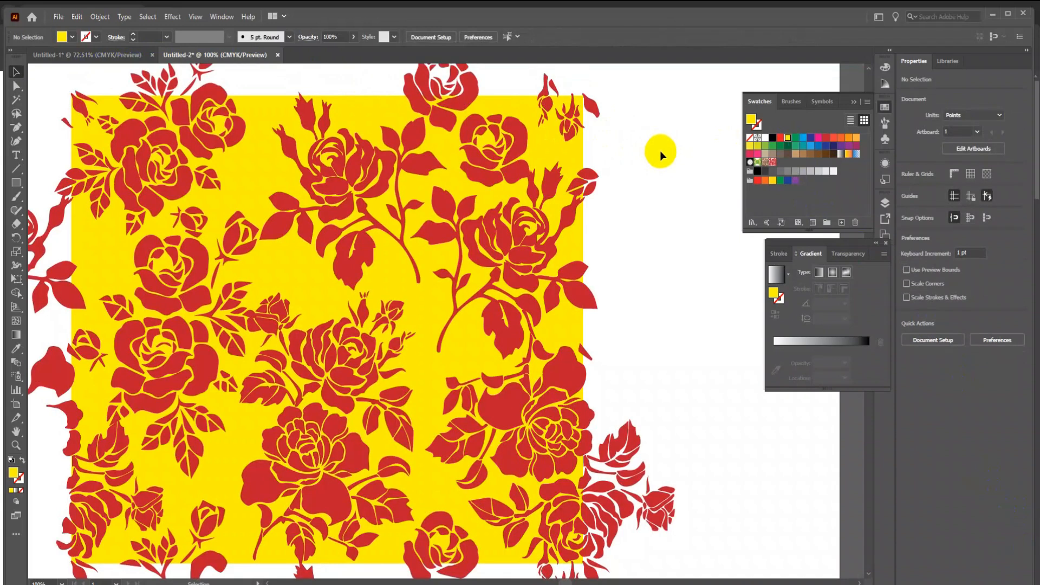
left_click_drag(472, 225, 534, 267)
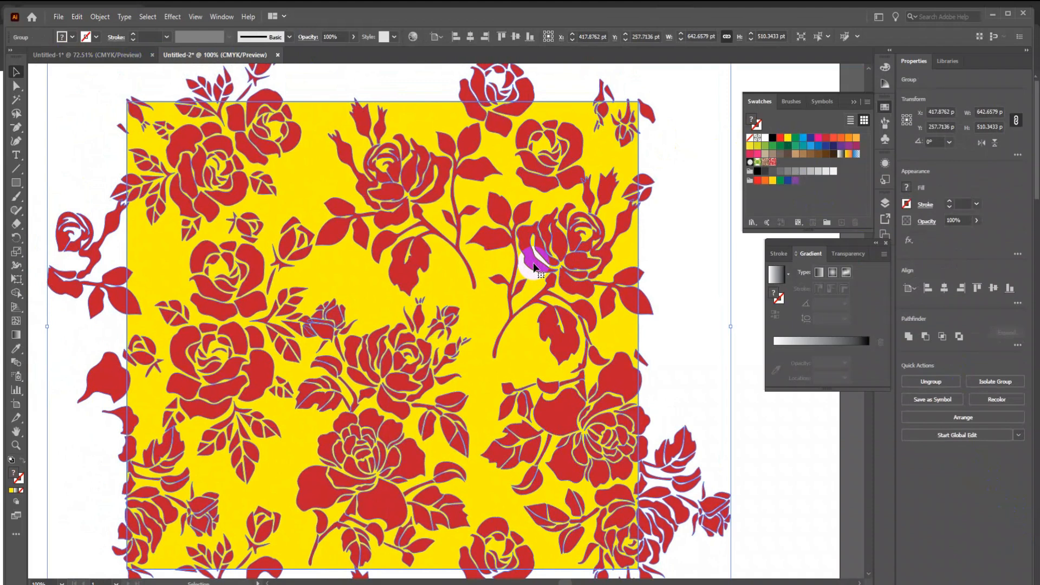
Select all the red roses by colour with the Magic Wand and fill them with green C=75 M=0 Y=75 K=0.
left_click(680, 241)
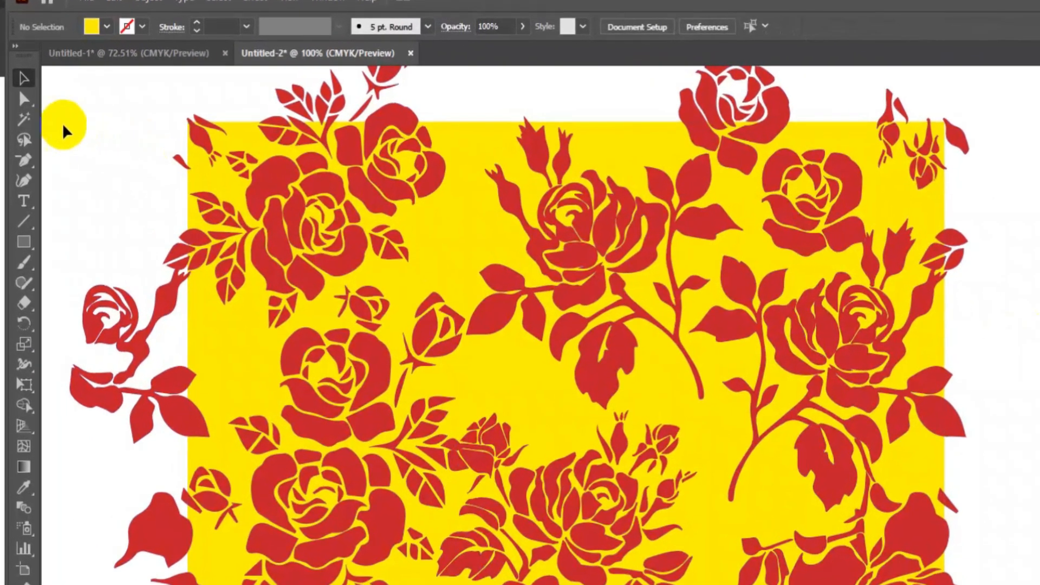
left_click(21, 100)
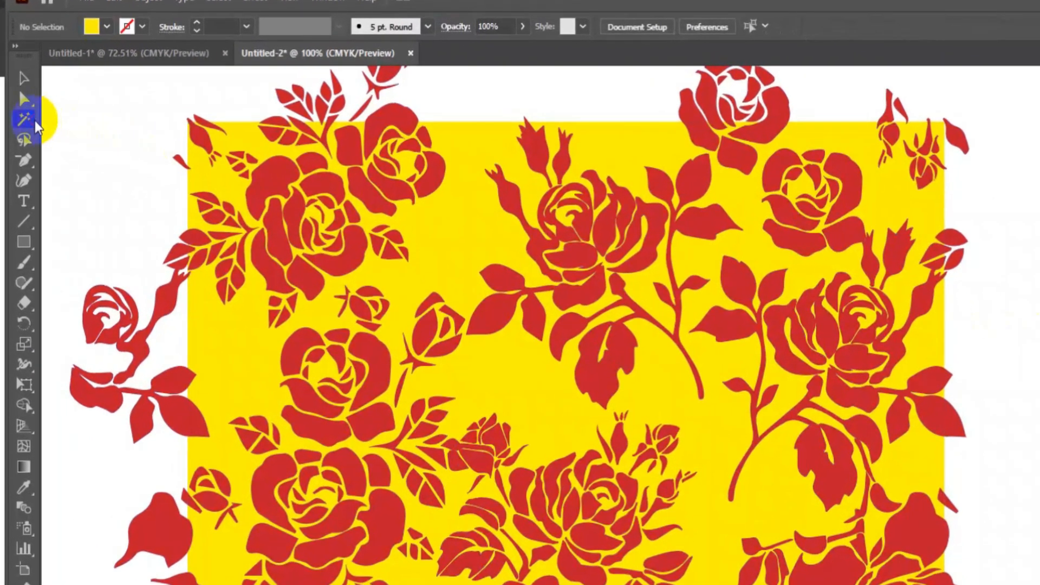
left_click(325, 185)
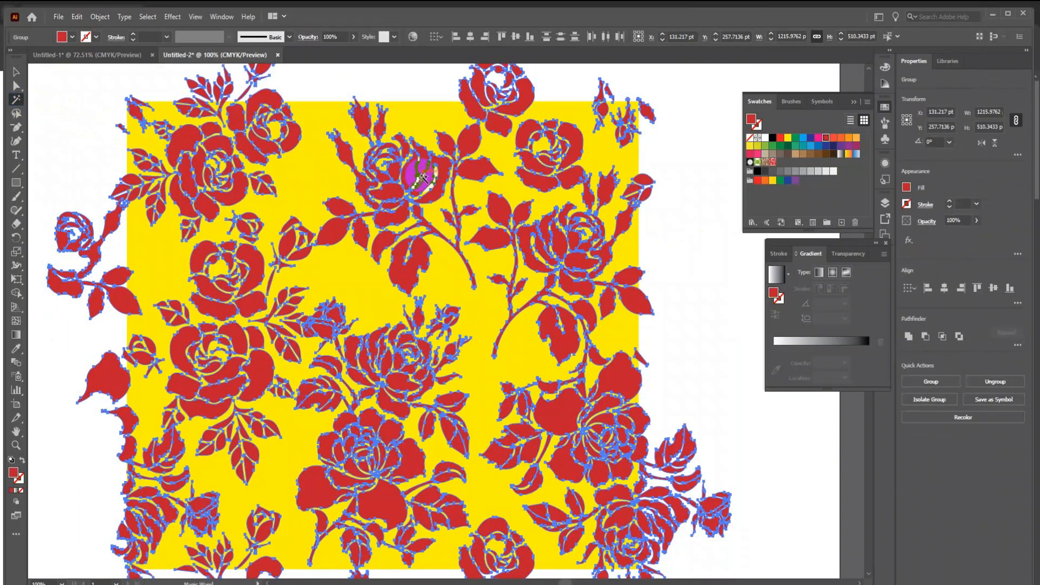
left_click(796, 148)
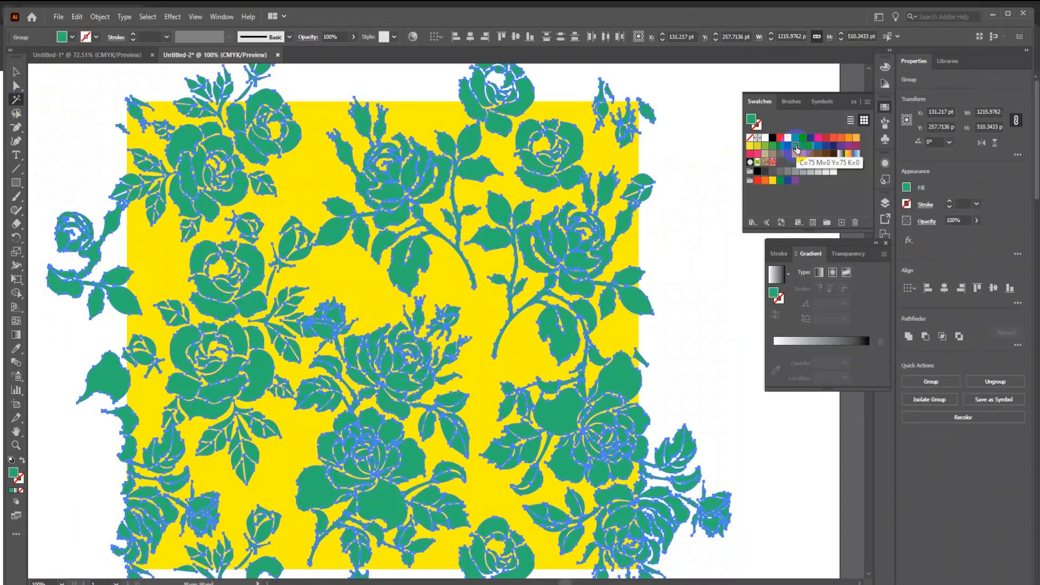
Select the yellow background tile and fill it with yellow-green C=20 M=0 Y=100 K=0.
left_click(483, 310)
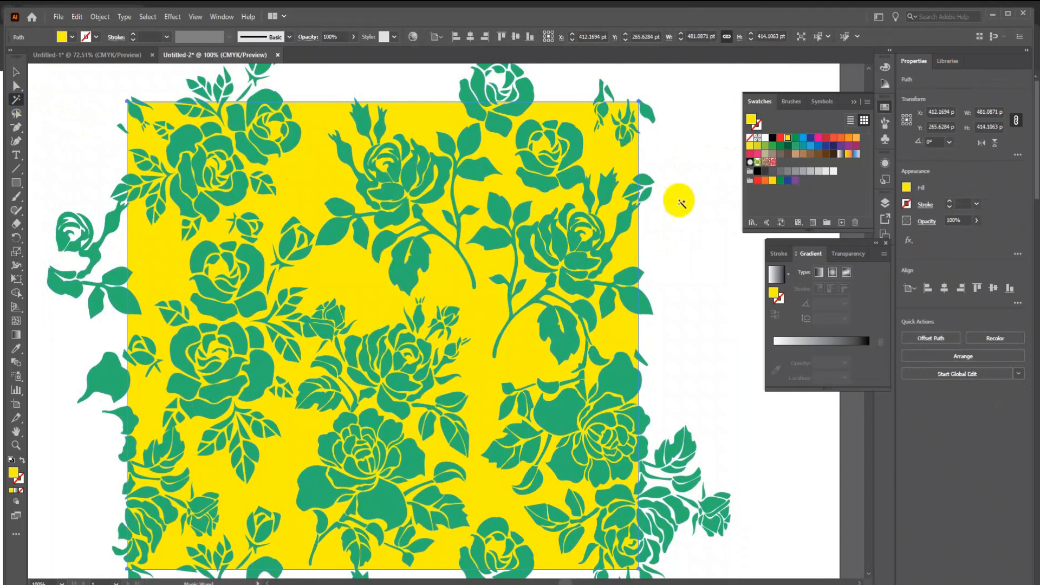
left_click(782, 146)
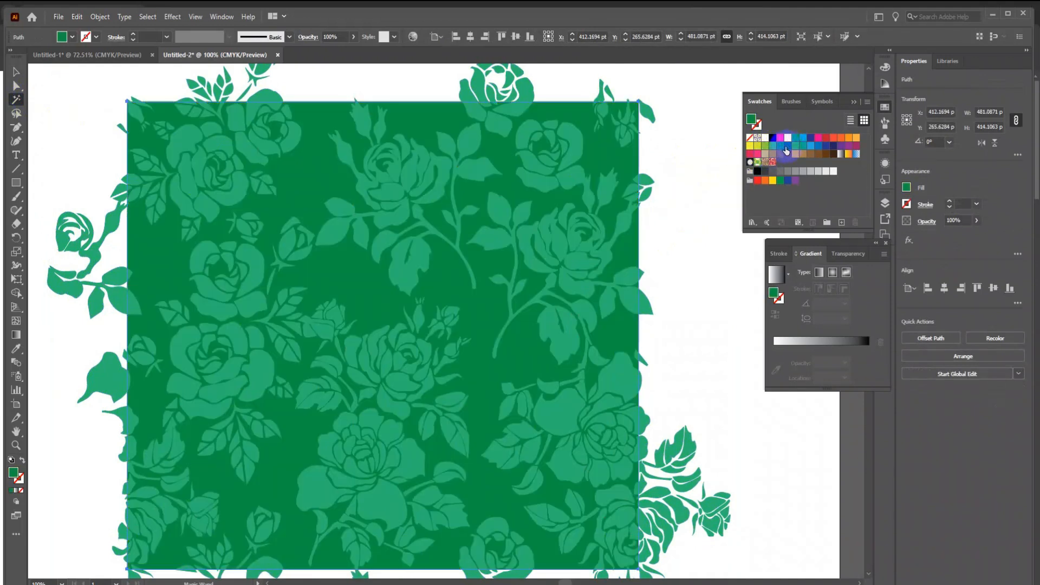
left_click(758, 145)
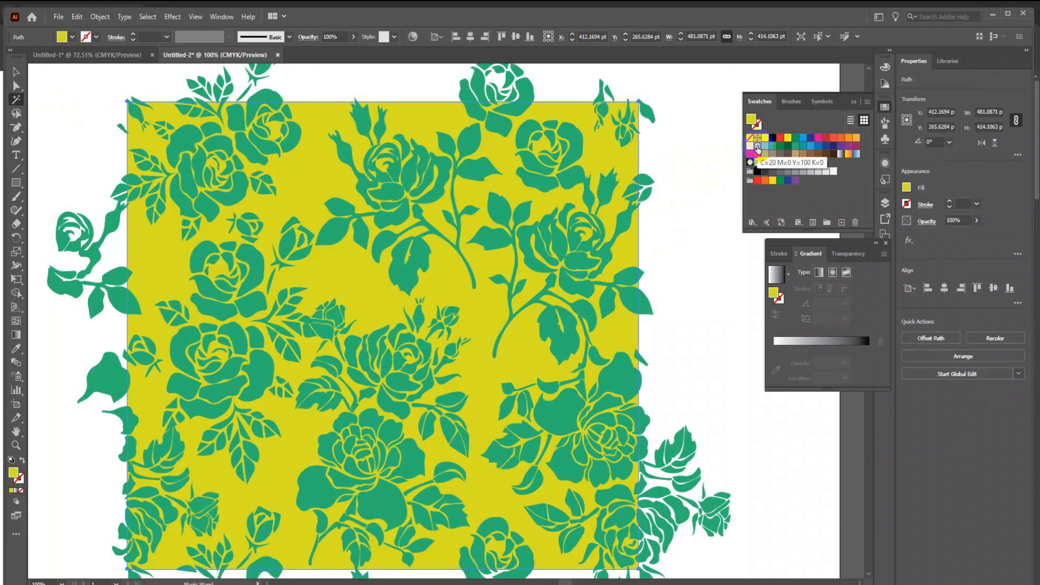
Try dark green, yellow and light green fills on all the roses, and clear the selection.
left_click(536, 166)
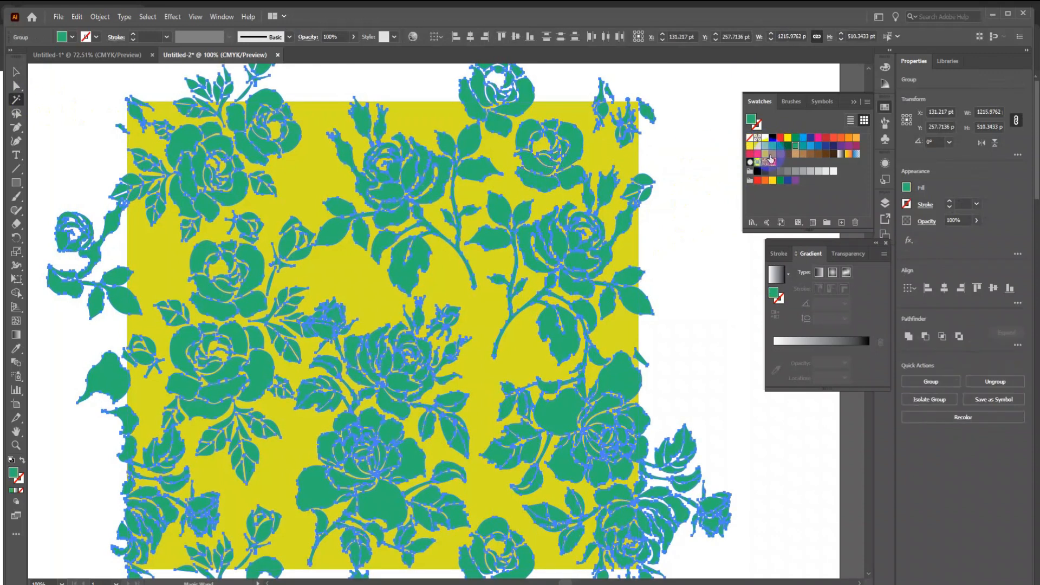
left_click(786, 148)
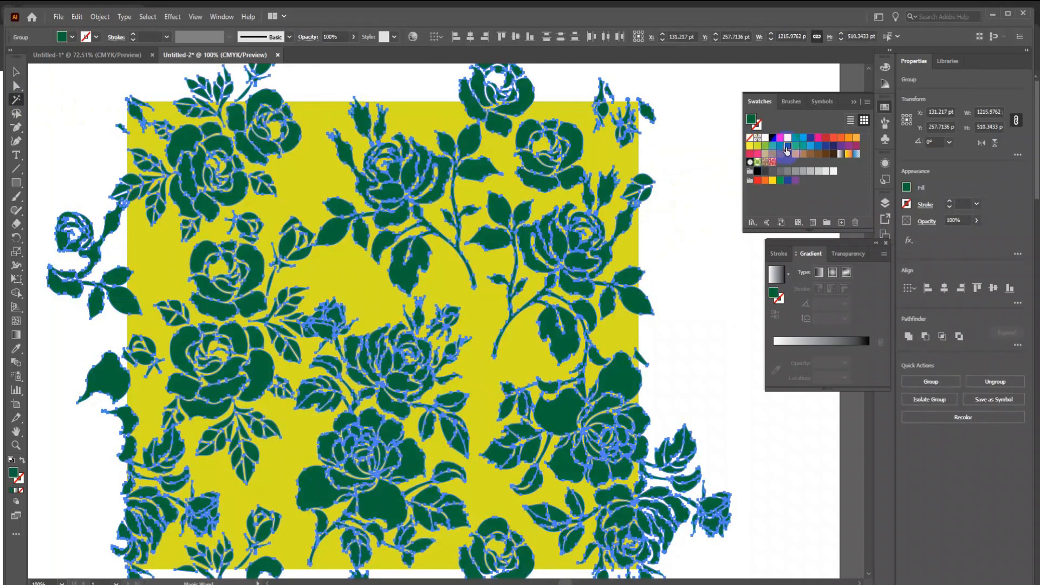
left_click(757, 146)
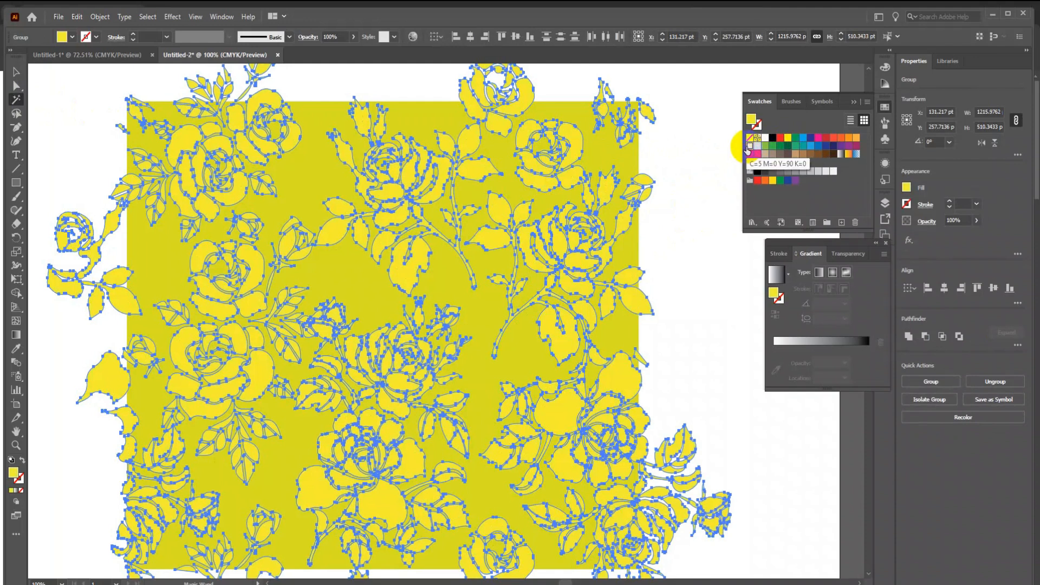
left_click(765, 146)
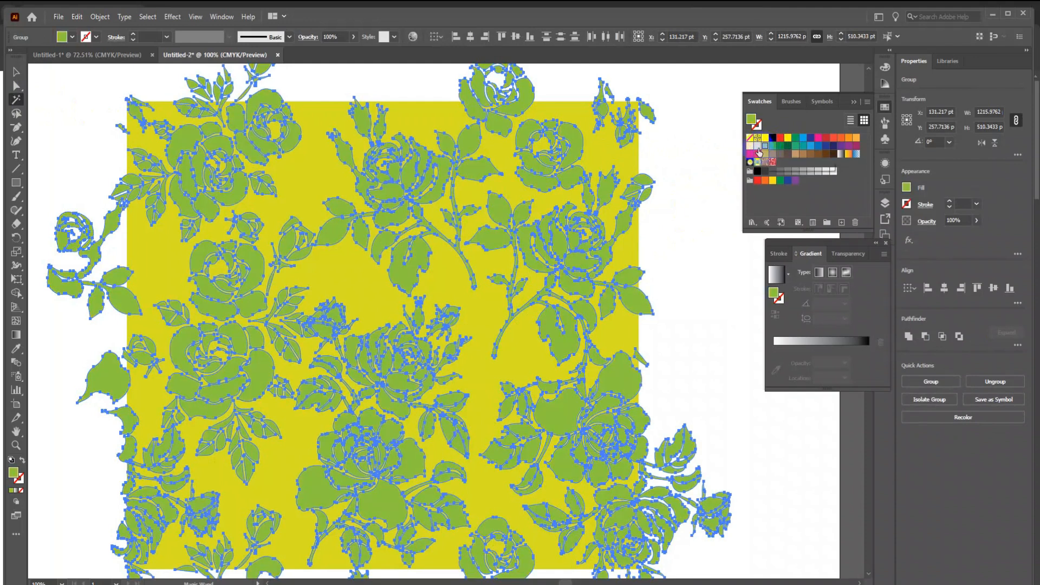
left_click(699, 173)
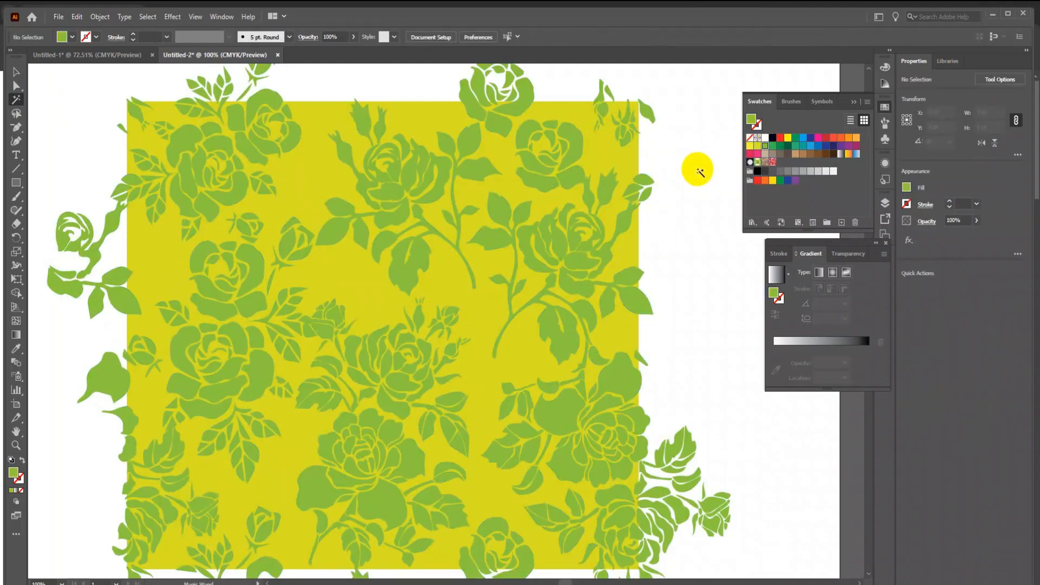
Select all the light green roses by colour, fill them with medium green, and deselect them.
left_click(610, 186)
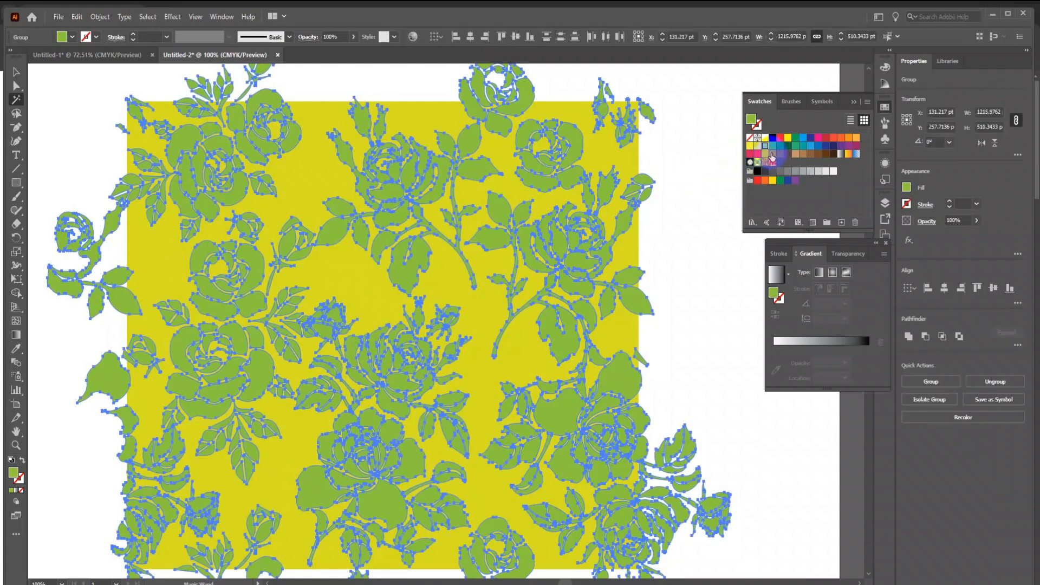
left_click(775, 147)
left_click(698, 182)
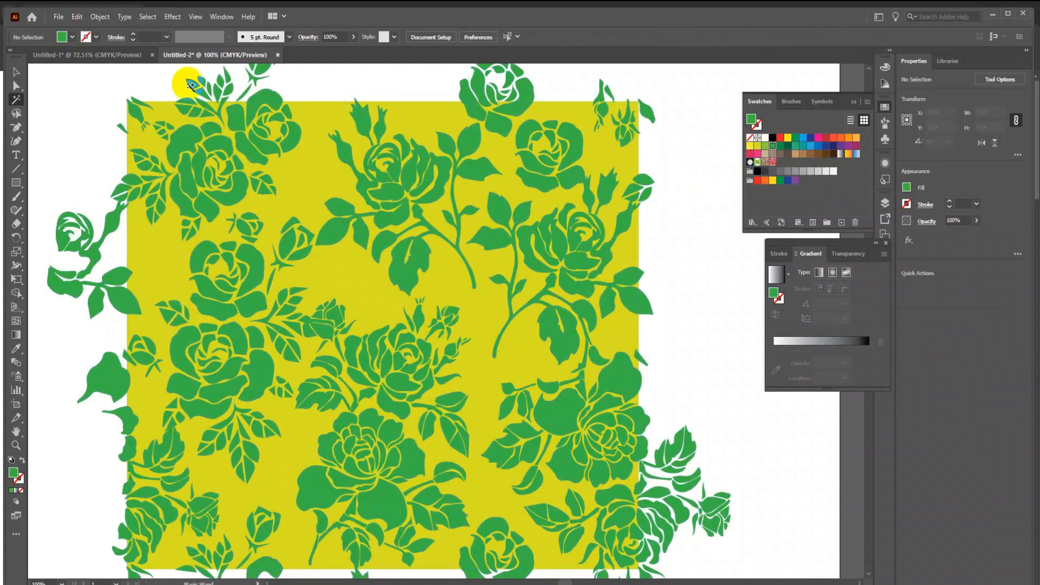
Move the recoloured rose group to about X 458.8, Y 247.3 pt and save it as a new pattern swatch.
left_click(20, 73)
left_click_drag(310, 233, 353, 220)
left_click_drag(299, 275, 785, 165)
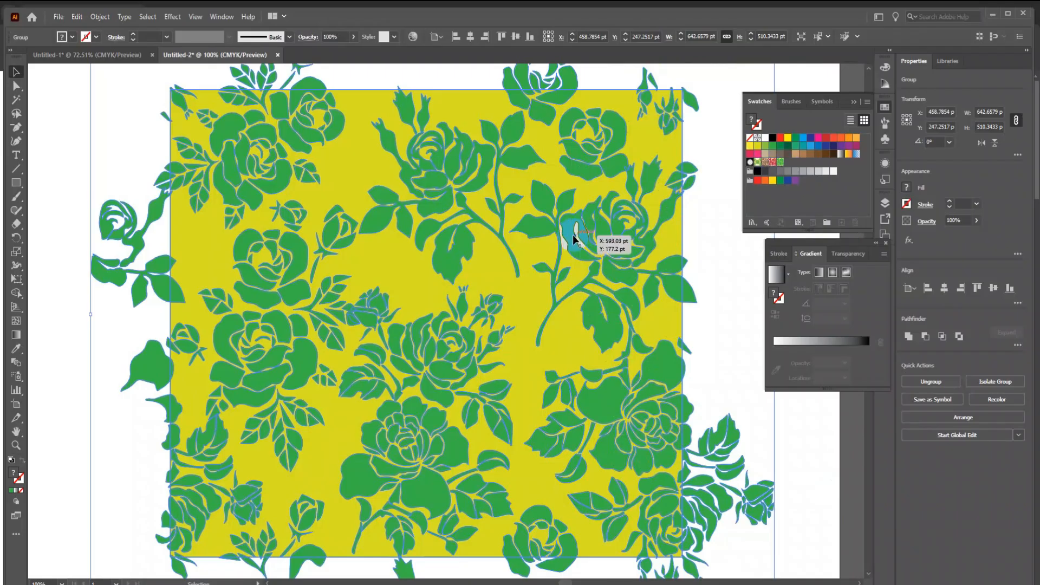
Move the green rose tile group off the artboard to about X 1040.5, Y -257.5 pt.
key("ctrl+minus")
key("ctrl+minus")
key("ctrl+minus")
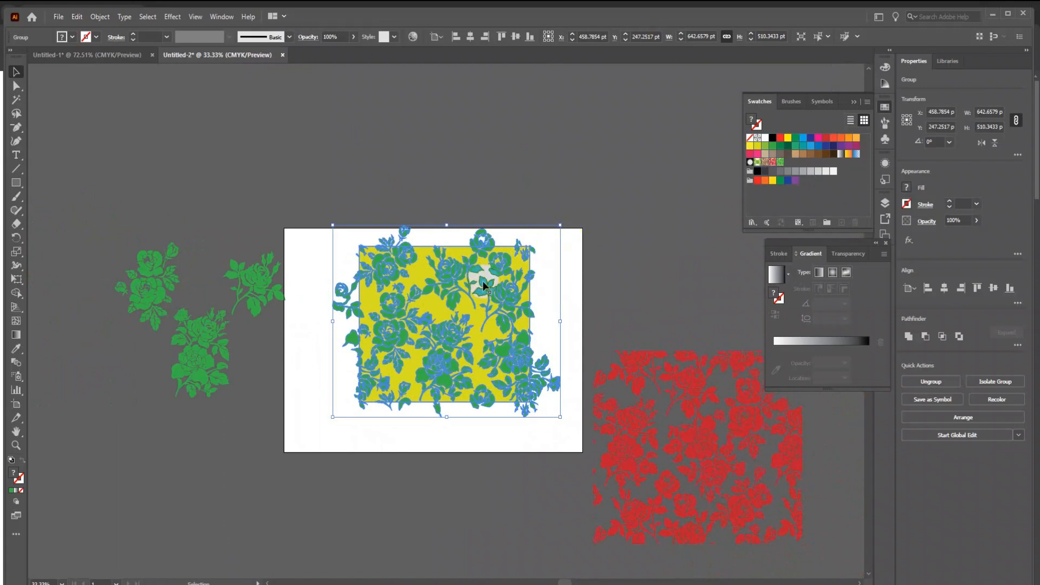
left_click_drag(467, 310, 674, 117)
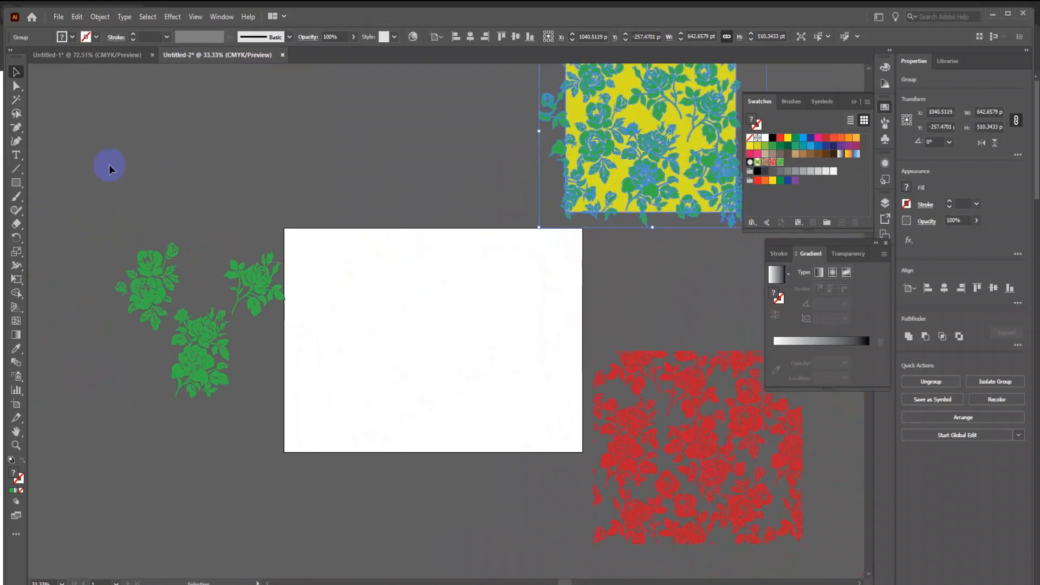
Draw a rectangle about 517.8 by 435.4 pt on the empty artboard and fill it with the red rose pattern.
left_click(24, 183)
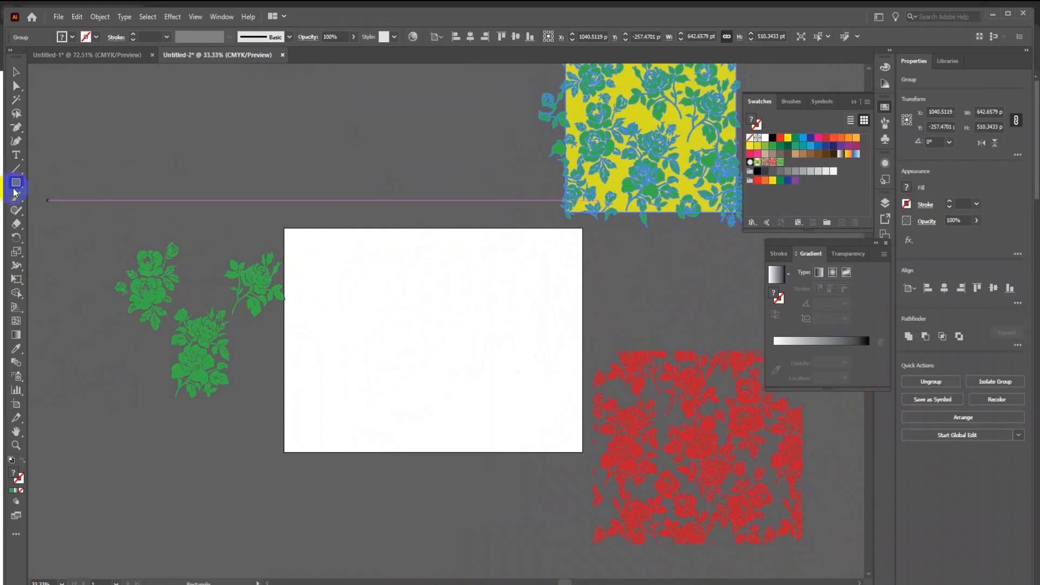
mouse_move(341, 261)
left_mouse_down()
mouse_move(420, 367)
mouse_move(524, 425)
left_mouse_up()
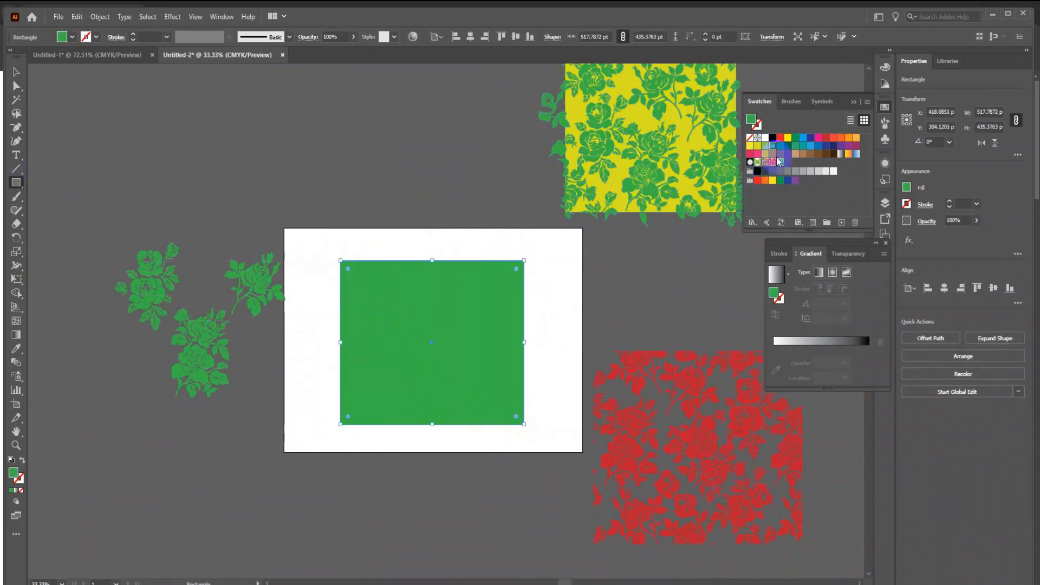
left_click(774, 163)
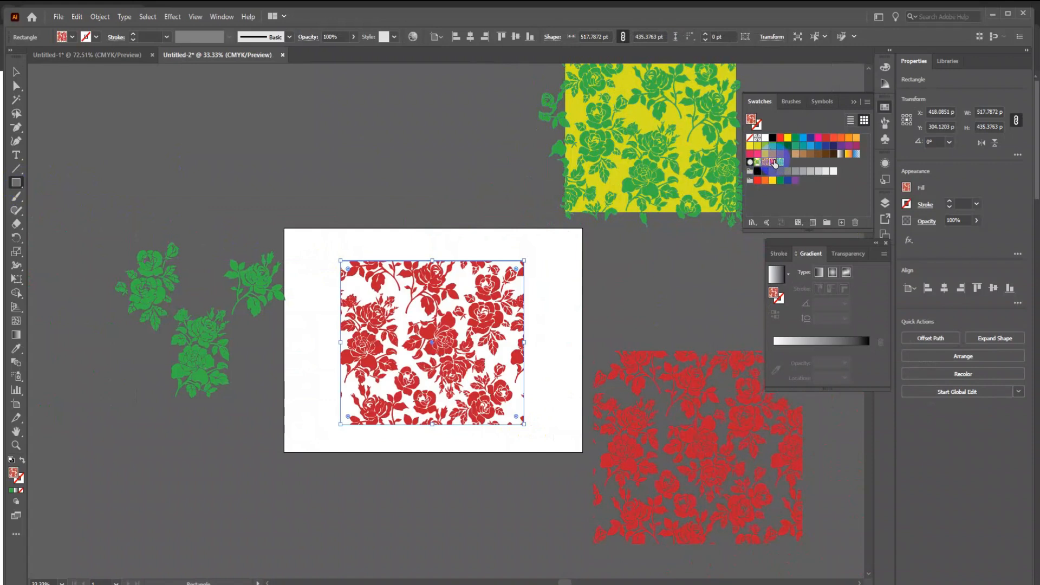
Move the rectangle to about X 361.7, Y 149.4 pt and fill it with the new green-on-yellow rose pattern.
left_click(16, 72)
left_click_drag(454, 347, 379, 241)
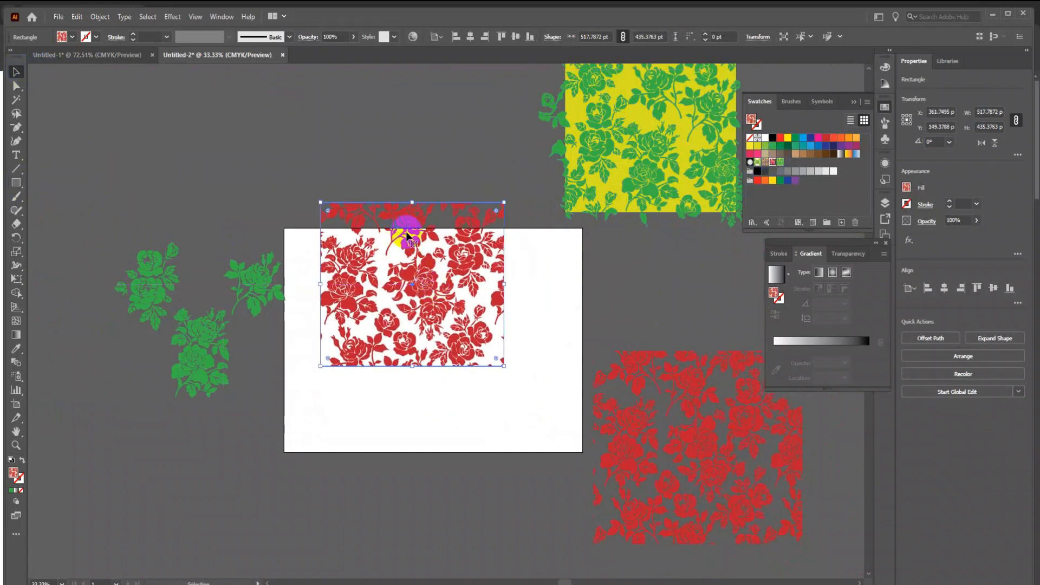
left_click(782, 163)
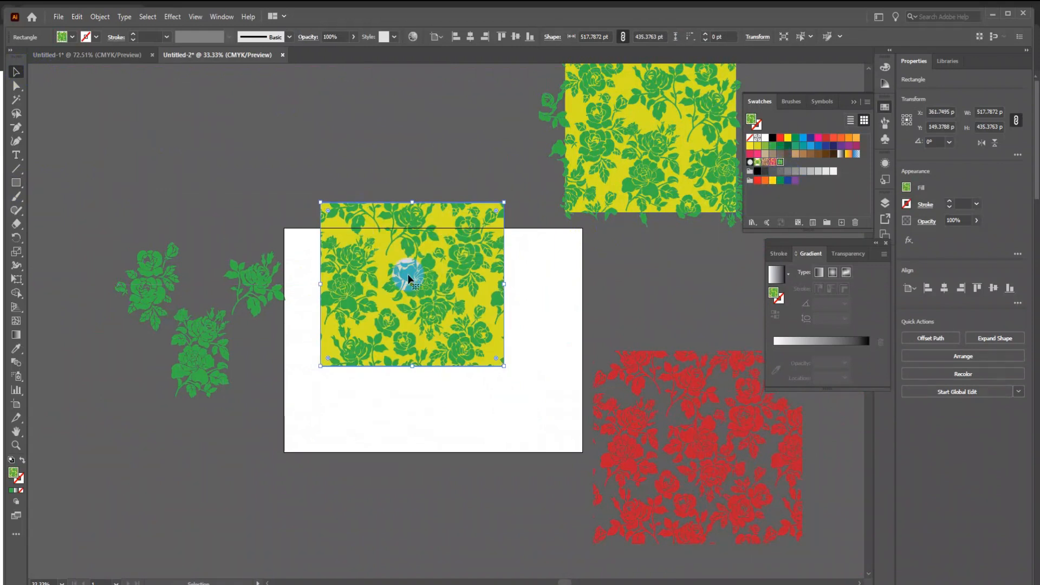
Stretch the rectangle's lower and right edges to a size of about 698 by 728 pt without scaling the pattern.
left_click(16, 85)
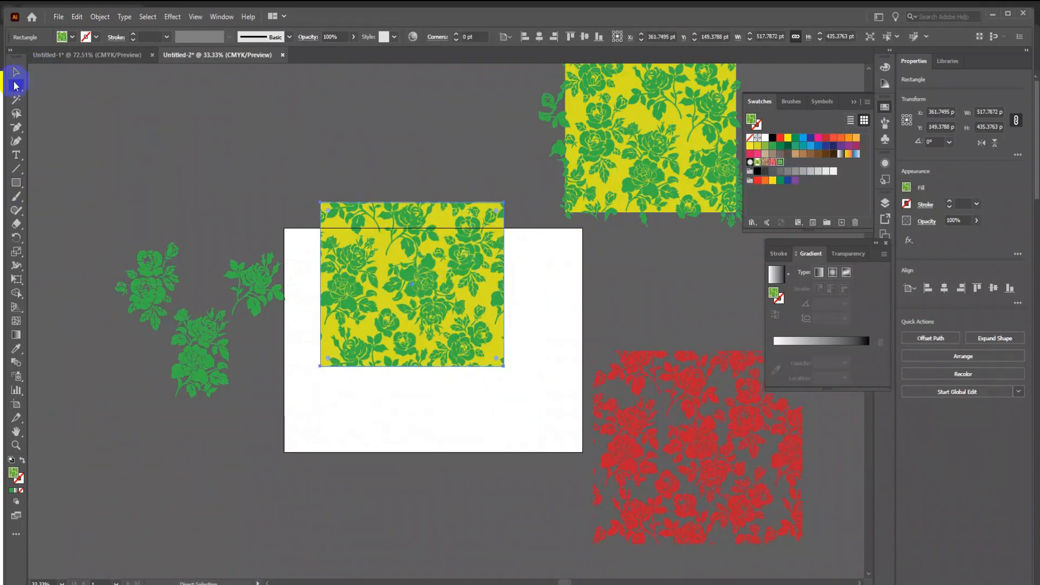
left_click(451, 412)
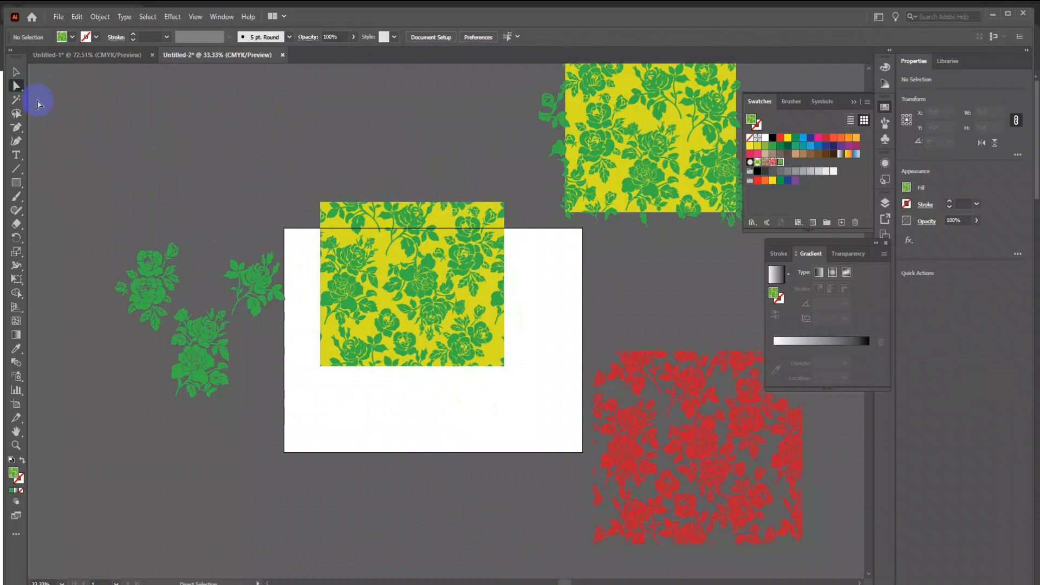
left_click(415, 370)
left_click_drag(415, 367, 413, 477)
left_click_drag(506, 328, 569, 332)
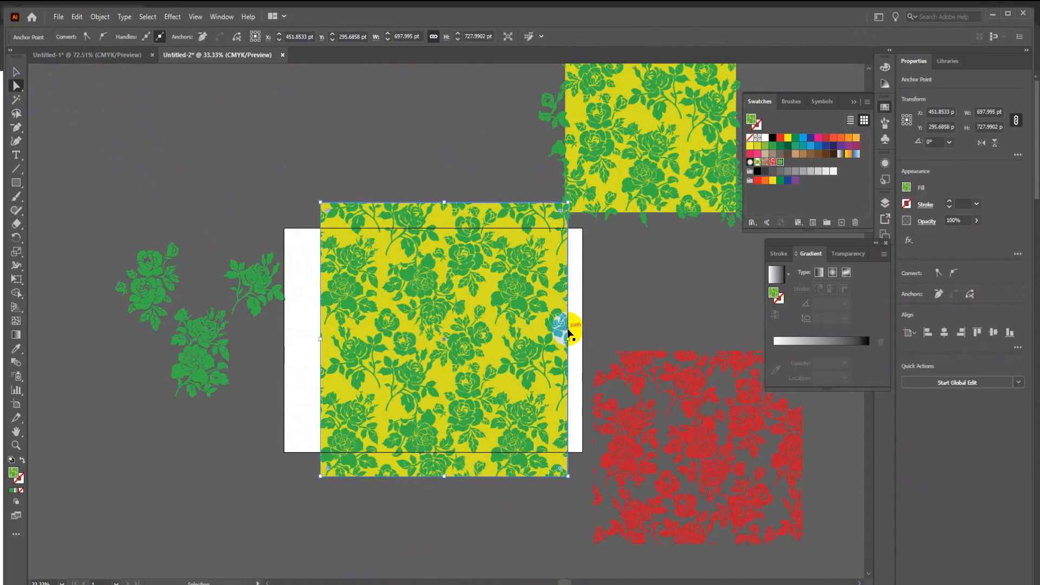
Select the yellow-green background of the tile artwork above the artboard with the Magic Wand and fill it with red.
key("ctrl+minus")
key("ctrl+equal")
key("ctrl+equal")
scroll(547, 355, "up", 2)
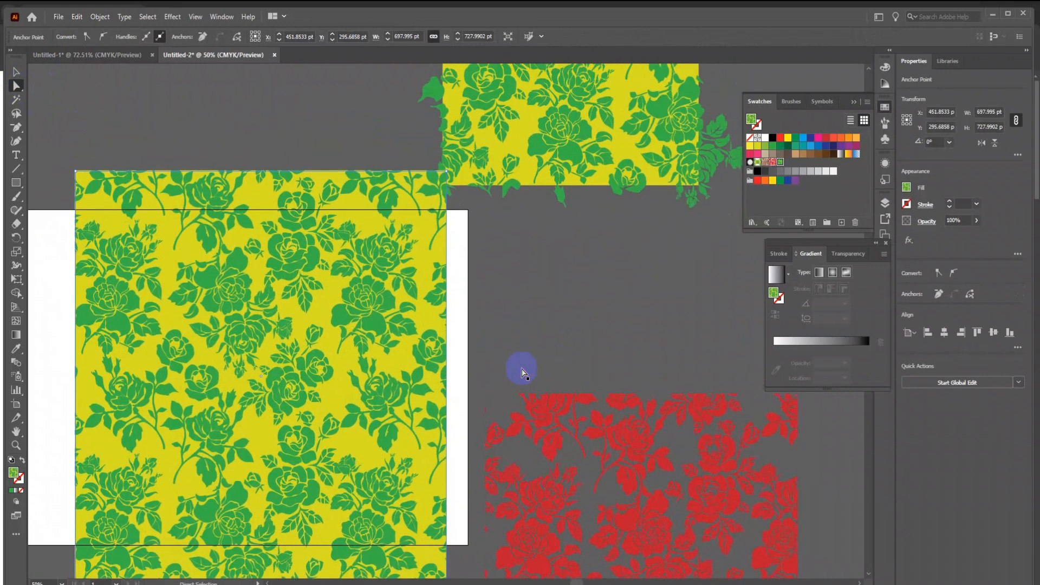
scroll(522, 372, "up", 3)
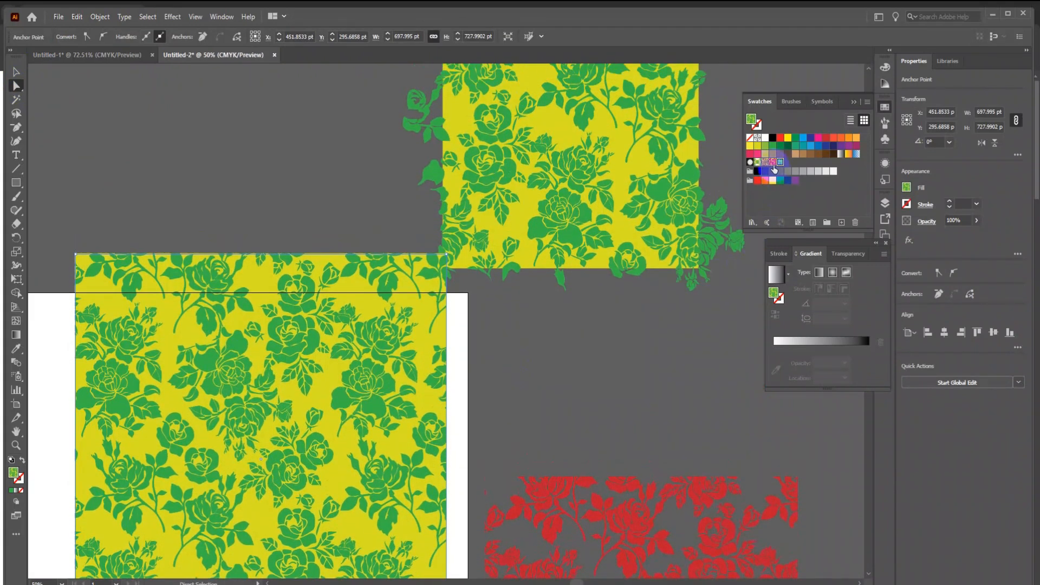
left_click(15, 101)
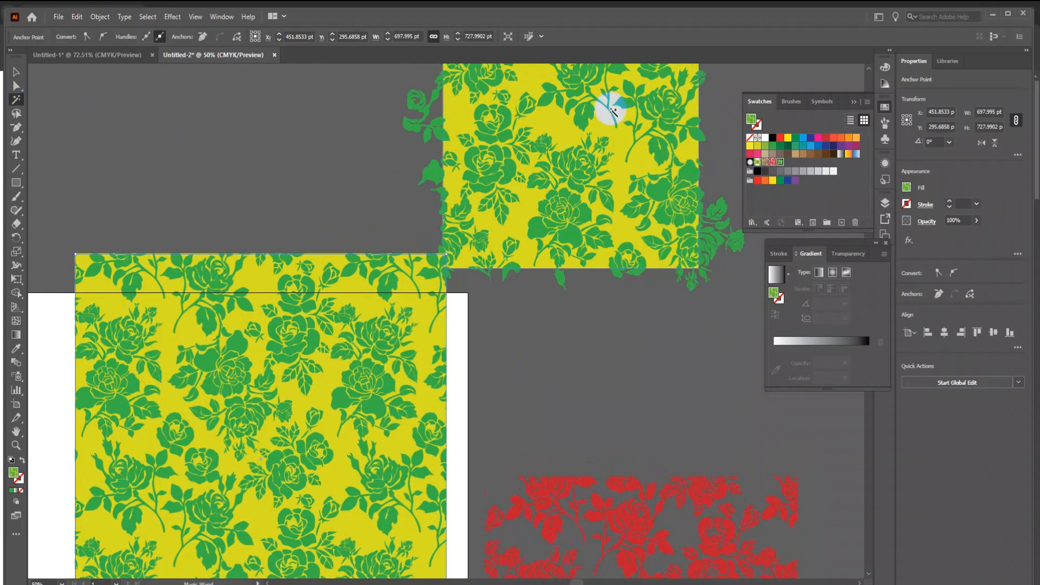
left_click(551, 128)
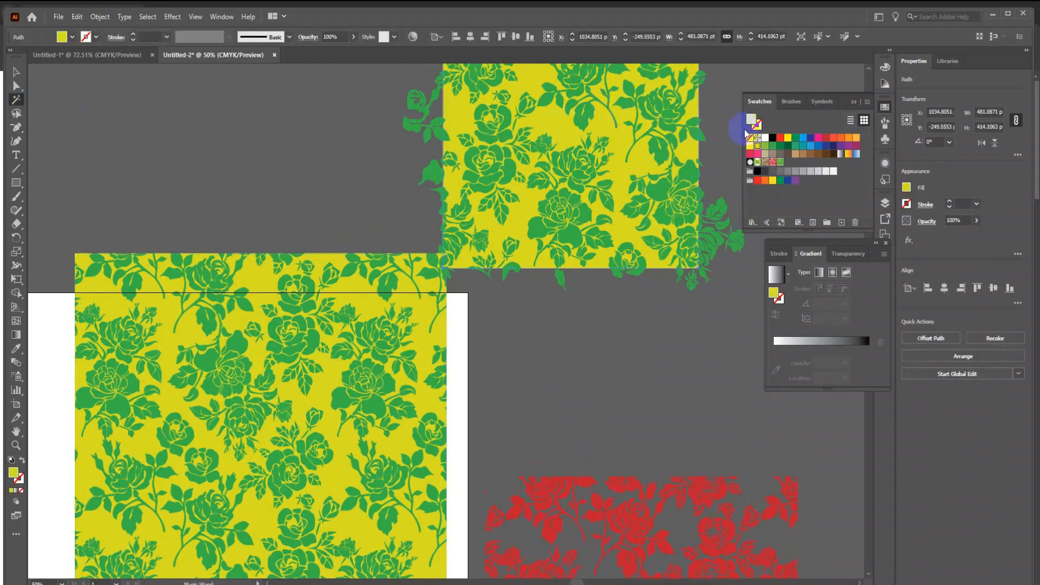
left_click(780, 139)
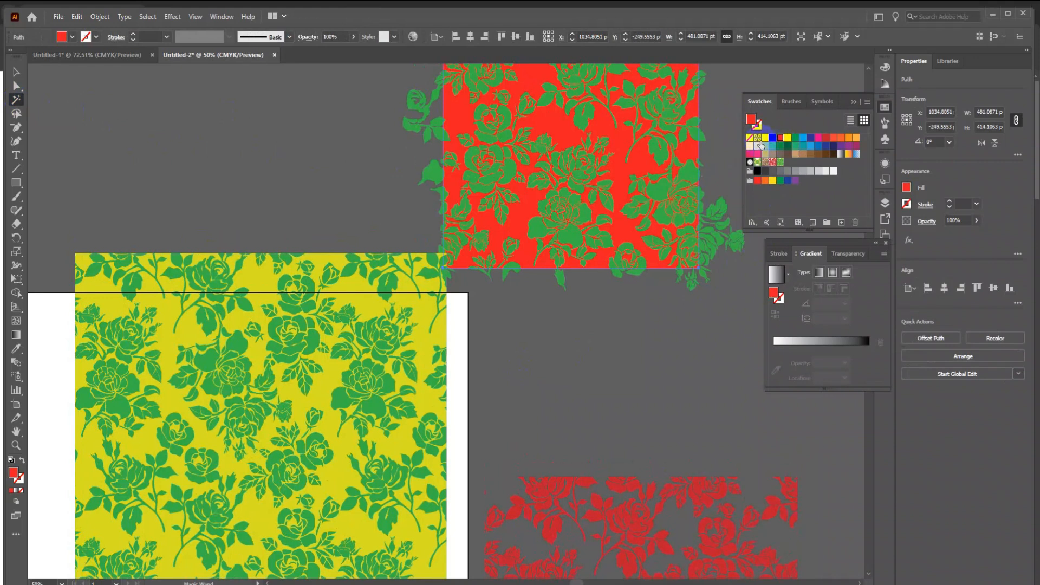
Select all the green roses by colour and fill them with black, adjusting the shade in the Color Picker.
left_click(589, 216)
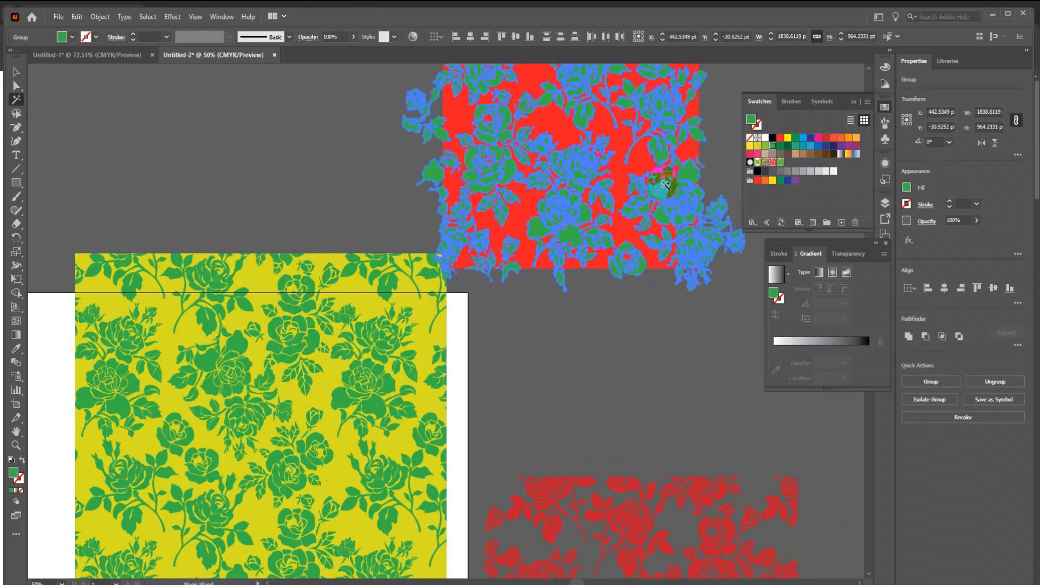
left_click(757, 146)
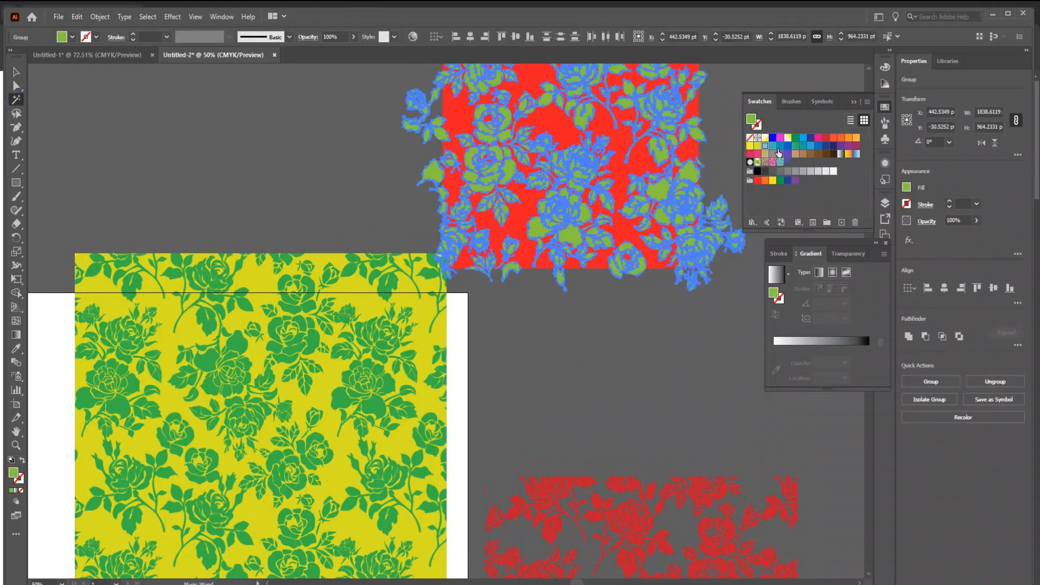
left_click(757, 147)
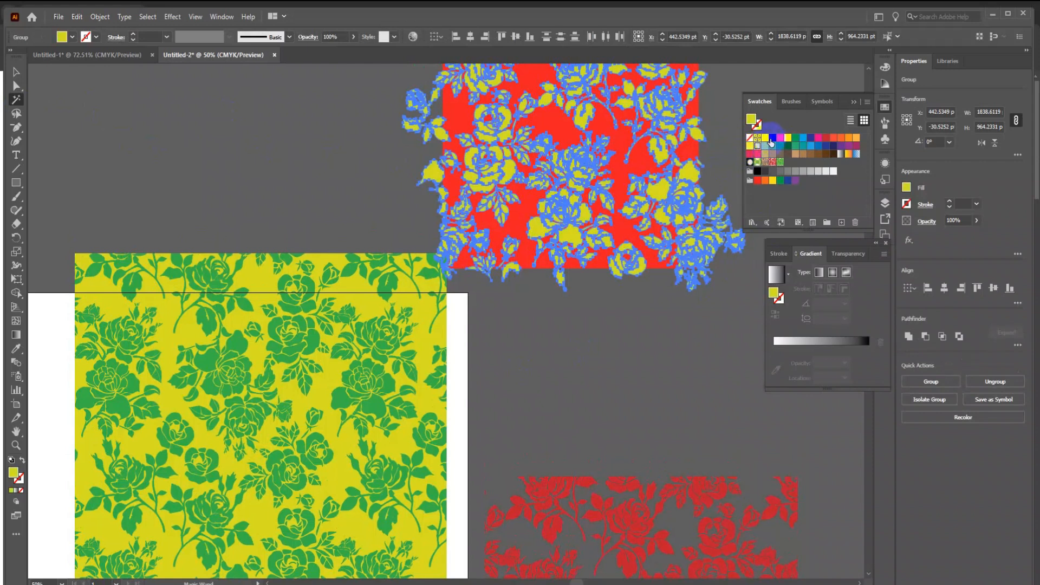
left_click(771, 139)
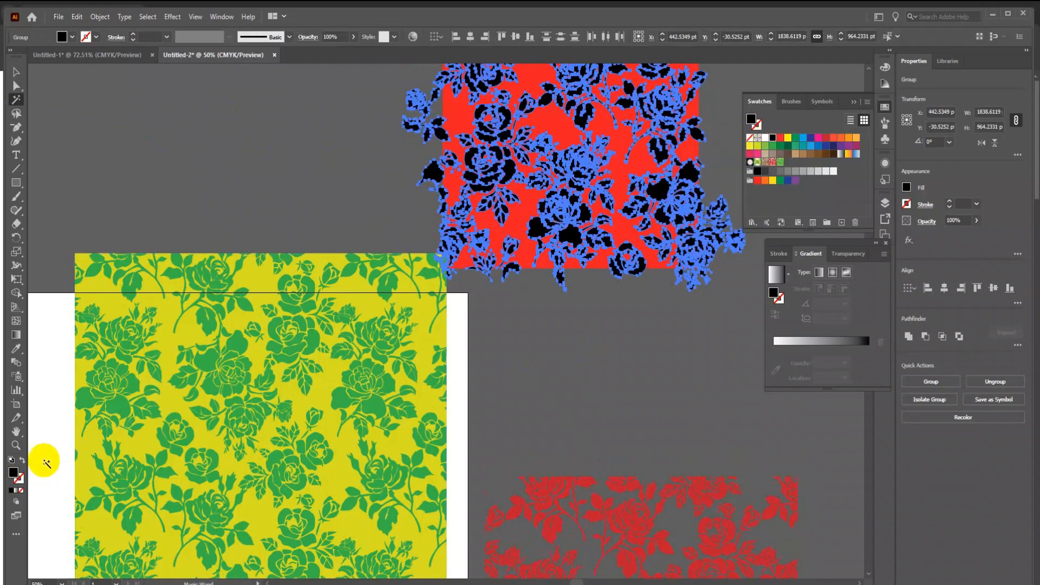
double_click(13, 472)
left_click_drag(379, 344, 378, 373)
left_click(634, 232)
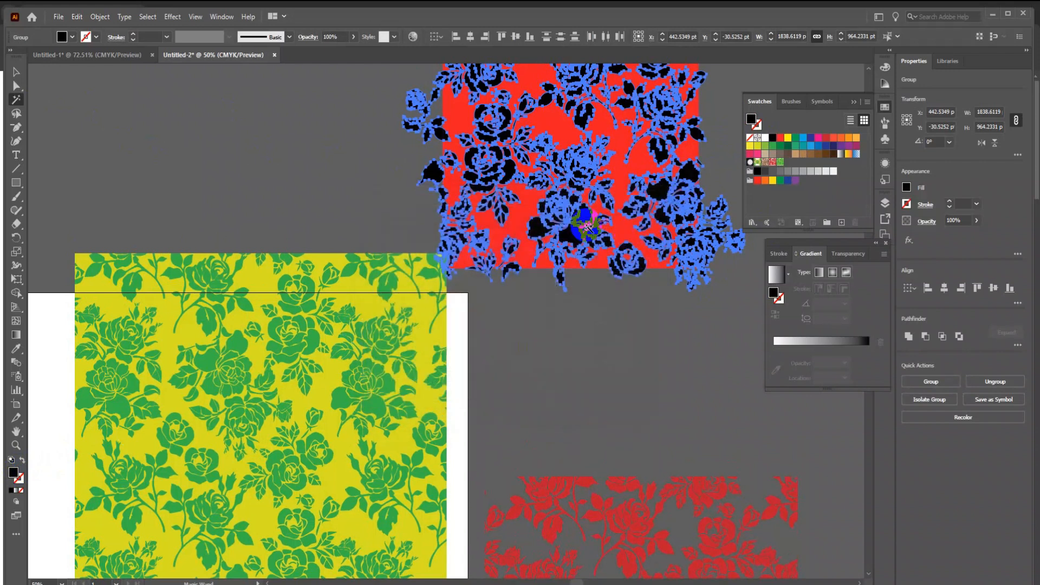
Save the black-on-red rose tile artwork above the artboard as a new pattern swatch.
left_click(16, 72)
left_click(209, 140)
left_click_drag(546, 185, 771, 204)
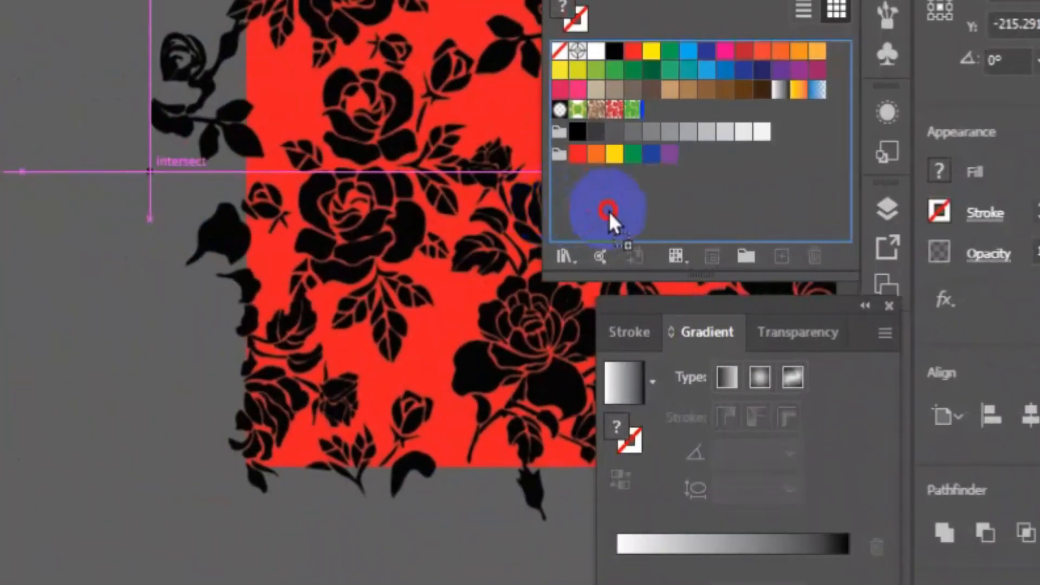
left_click_drag(609, 211, 657, 206)
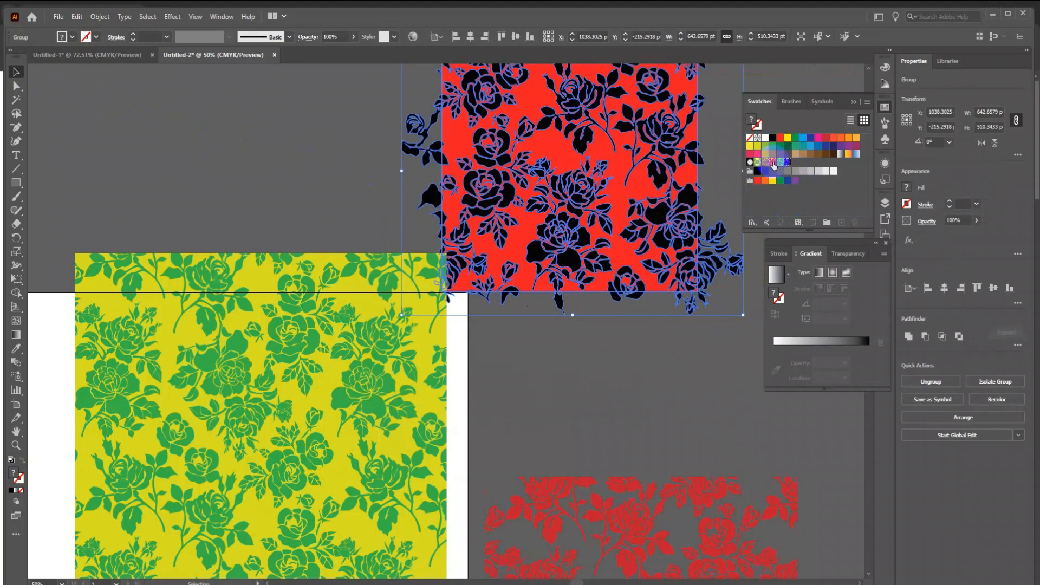
Fill the large rectangle with the new black-on-red rose pattern, comparing it with the green-on-yellow and plain red rose swatches.
left_click(314, 310)
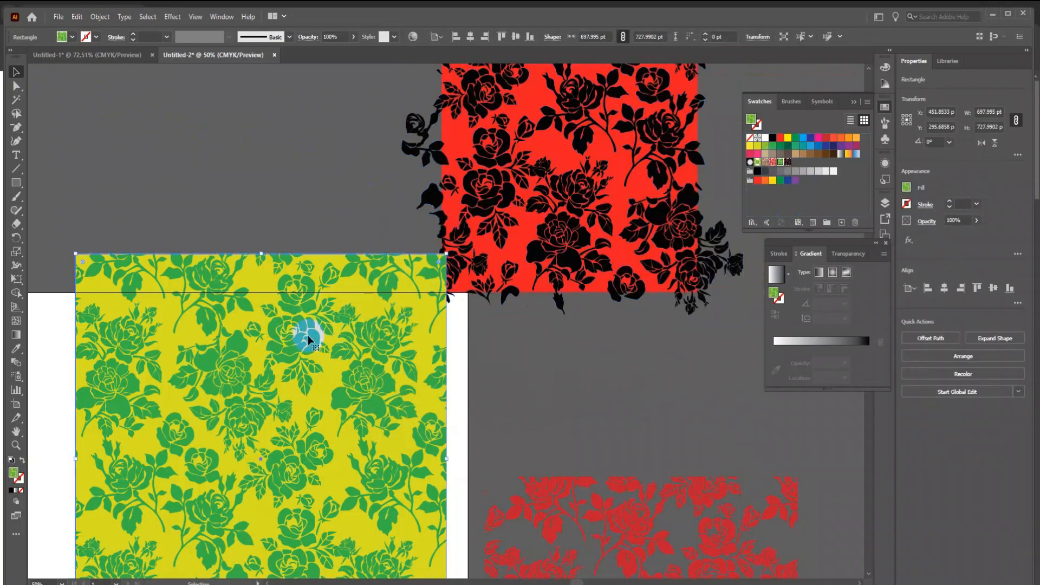
left_click(789, 164)
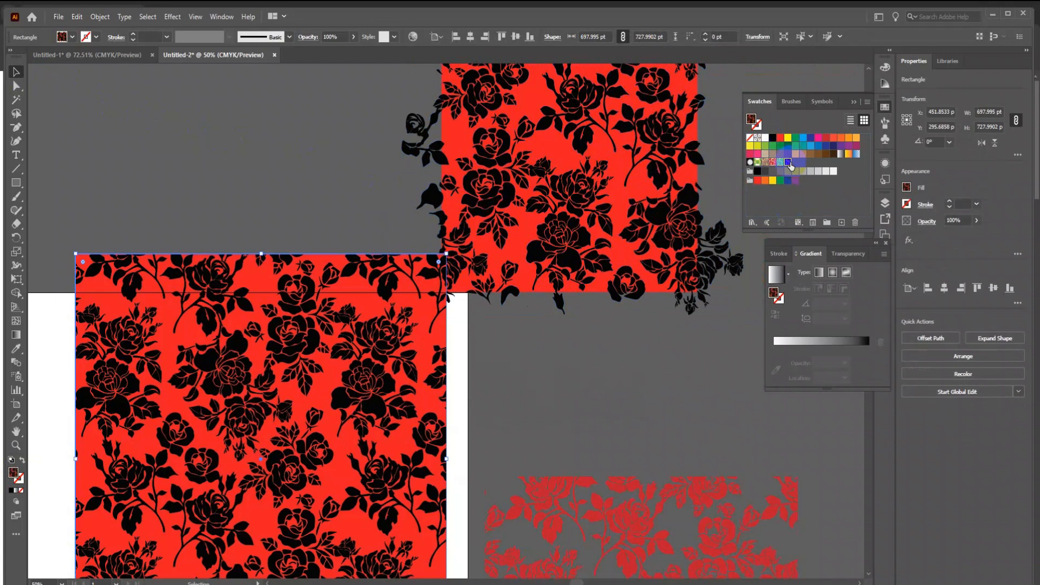
left_click(780, 162)
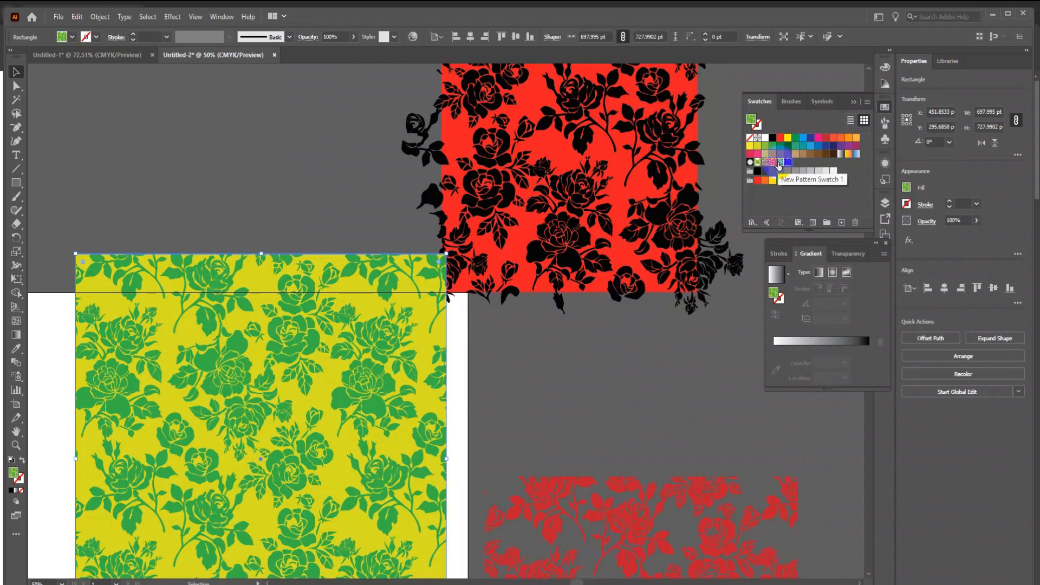
left_click(773, 163)
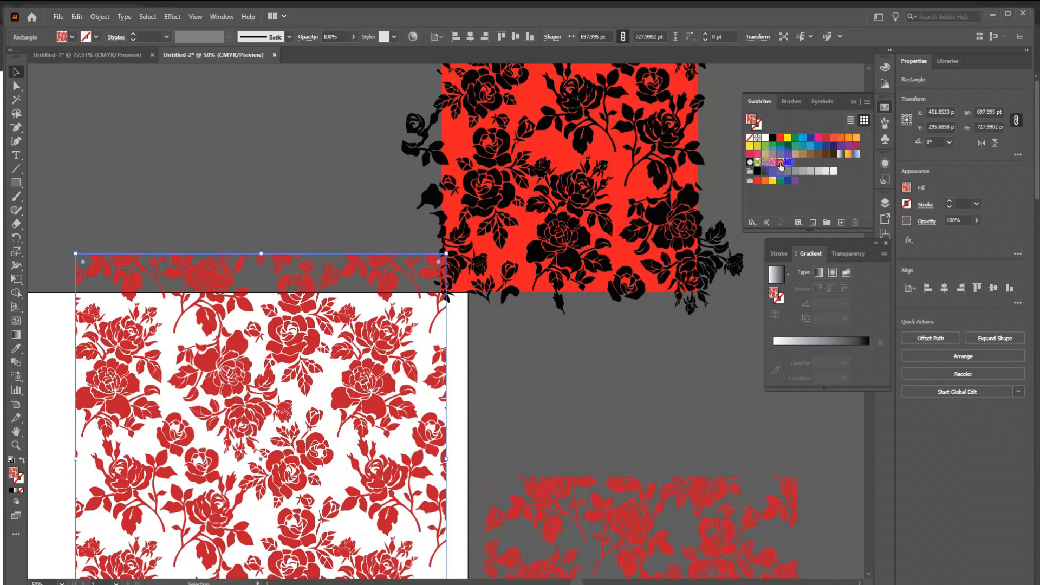
left_click(780, 163)
left_click(788, 163)
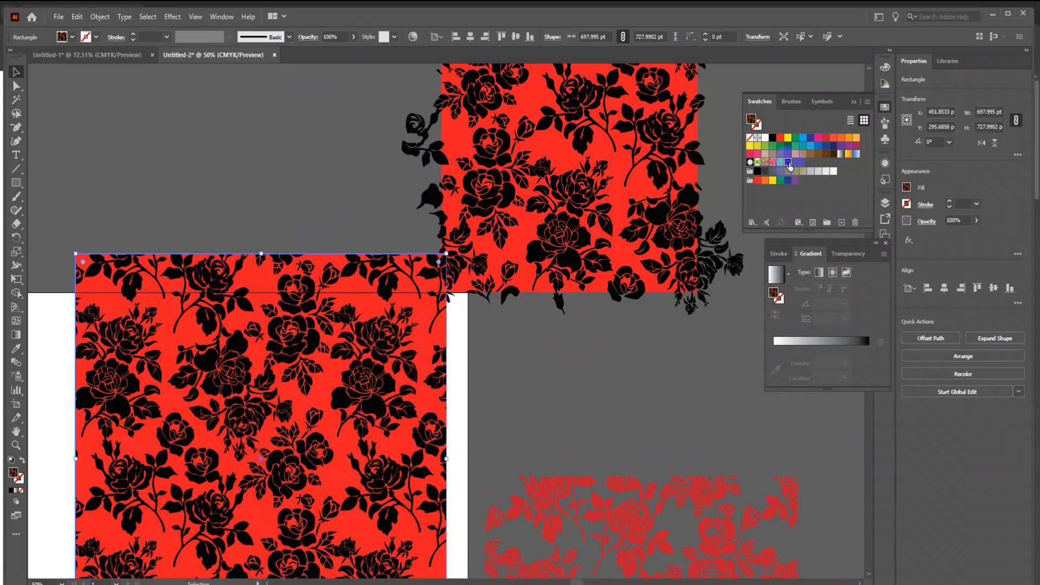
Inspect the rectangle's black-on-red roses up close and change its fill to the green-on-yellow rose pattern.
left_click(16, 445)
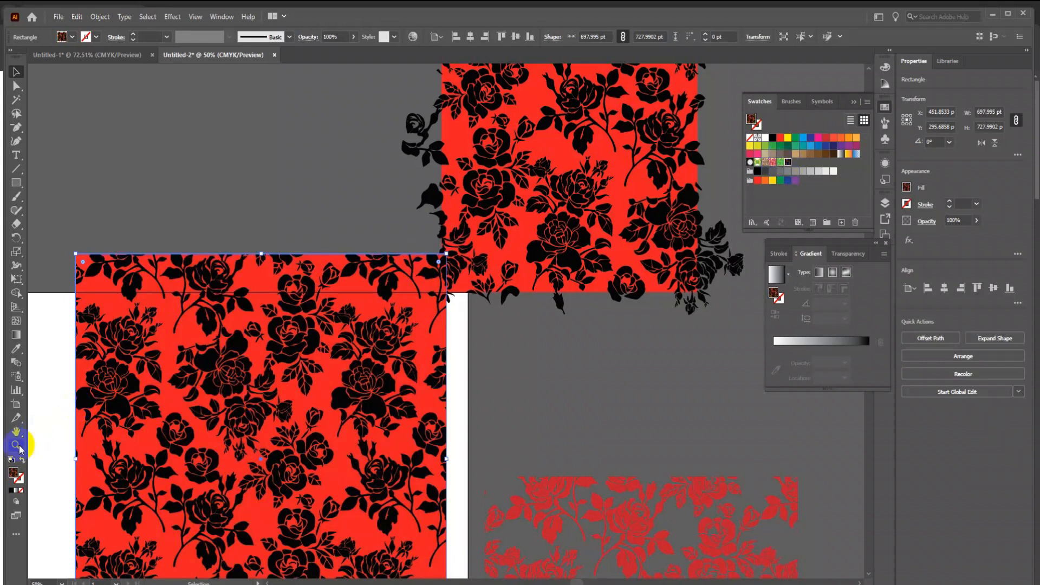
left_click(252, 417)
left_click(538, 284)
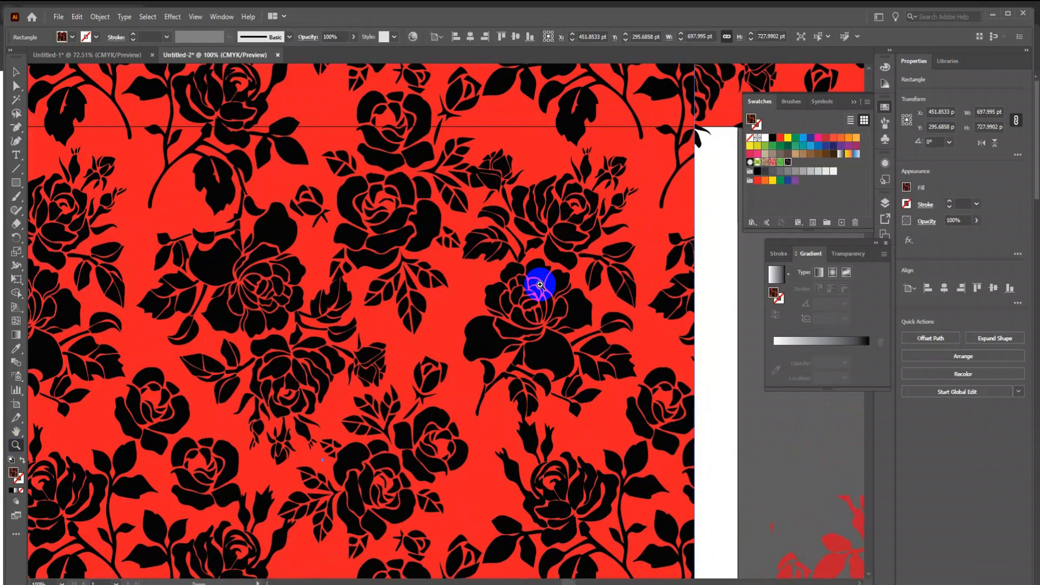
left_click(290, 288)
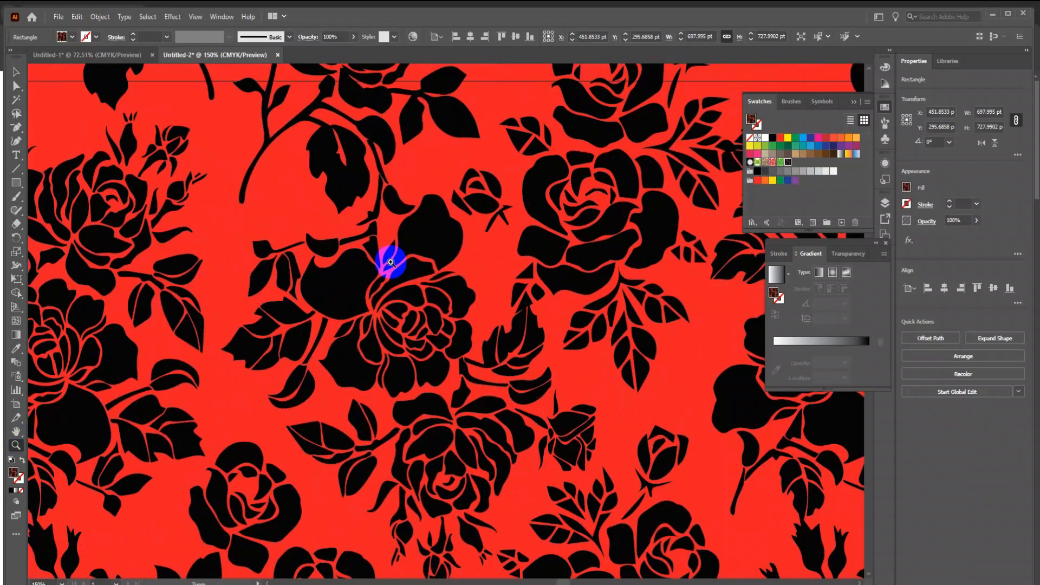
left_click(780, 163)
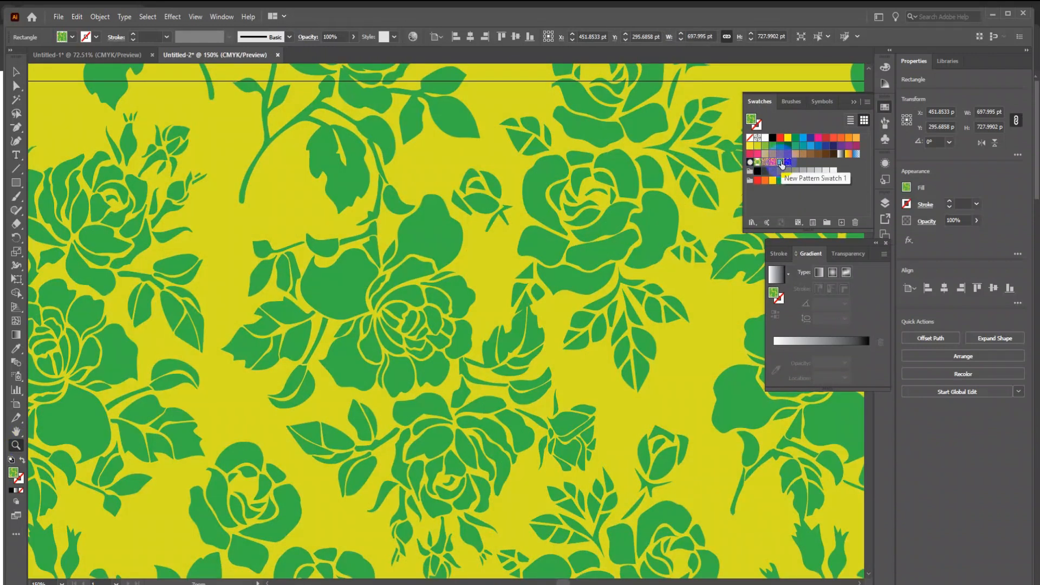